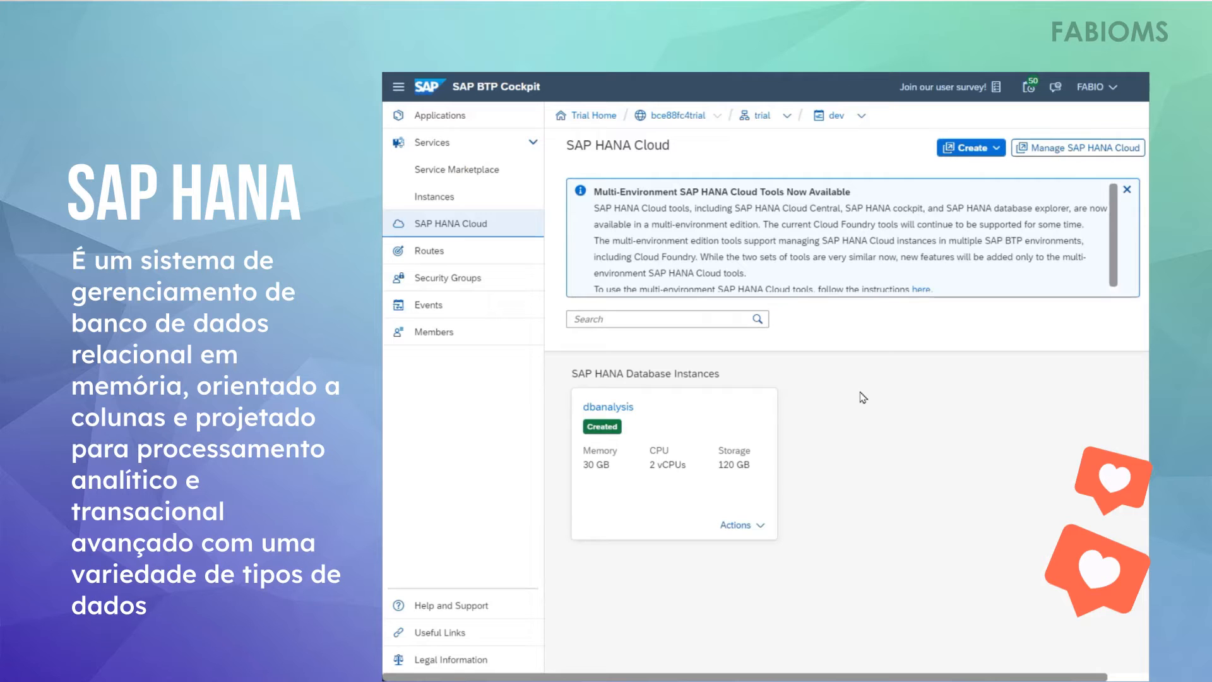
Step: Copy the SQL endpoint of the dbanalysis SAP HANA database instance
left_click(863, 398)
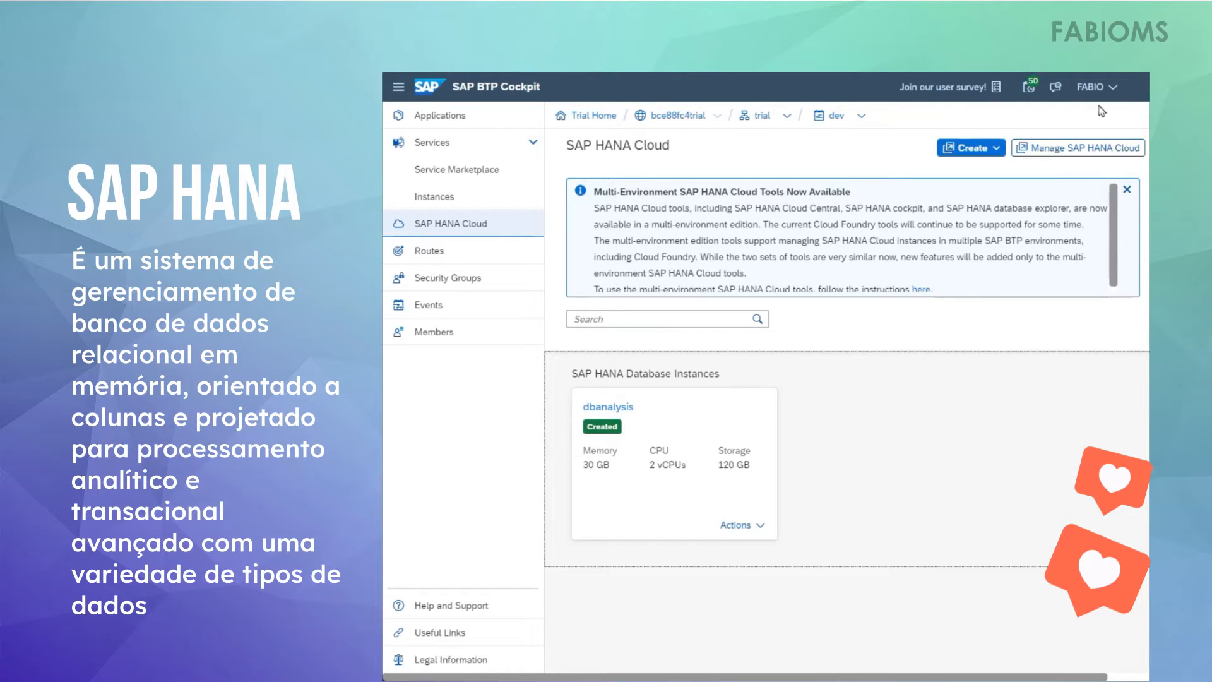
left_click(761, 528)
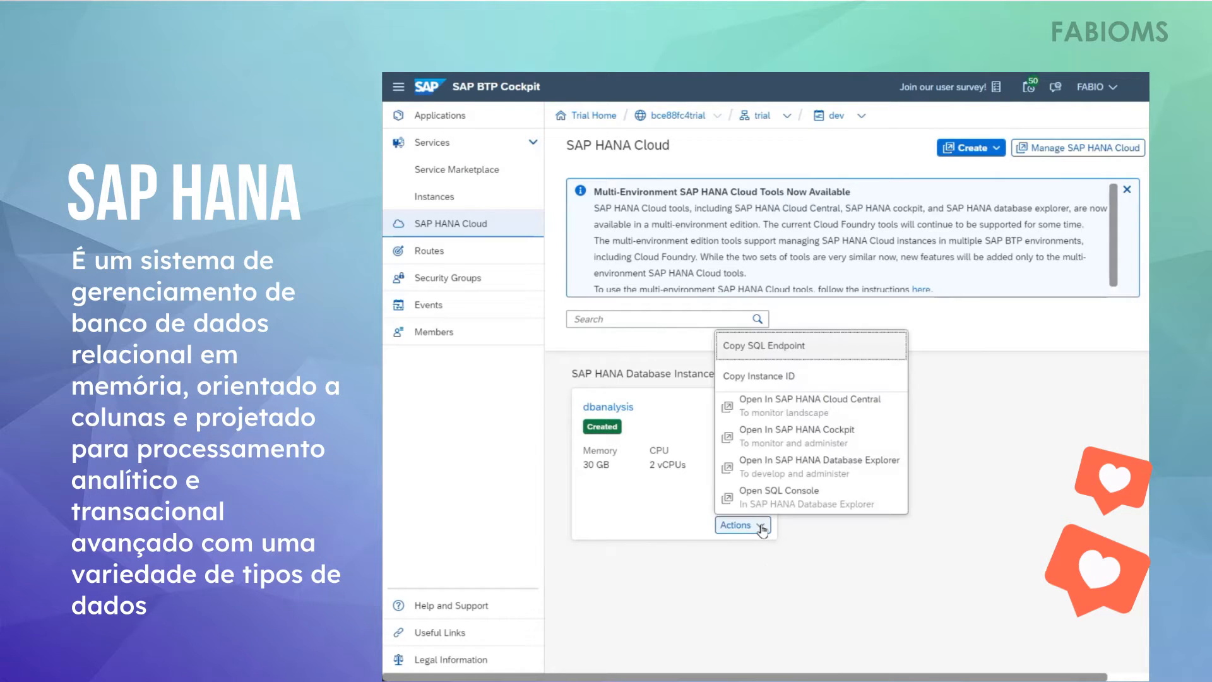
left_click(810, 353)
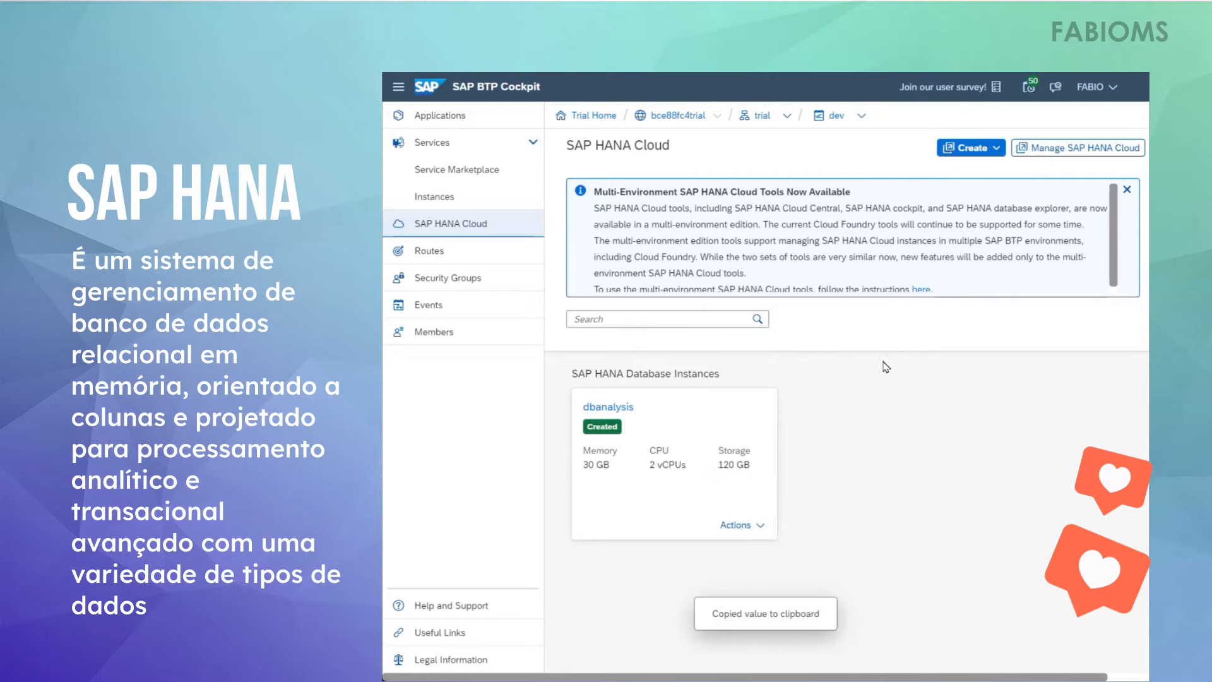
left_click(843, 400)
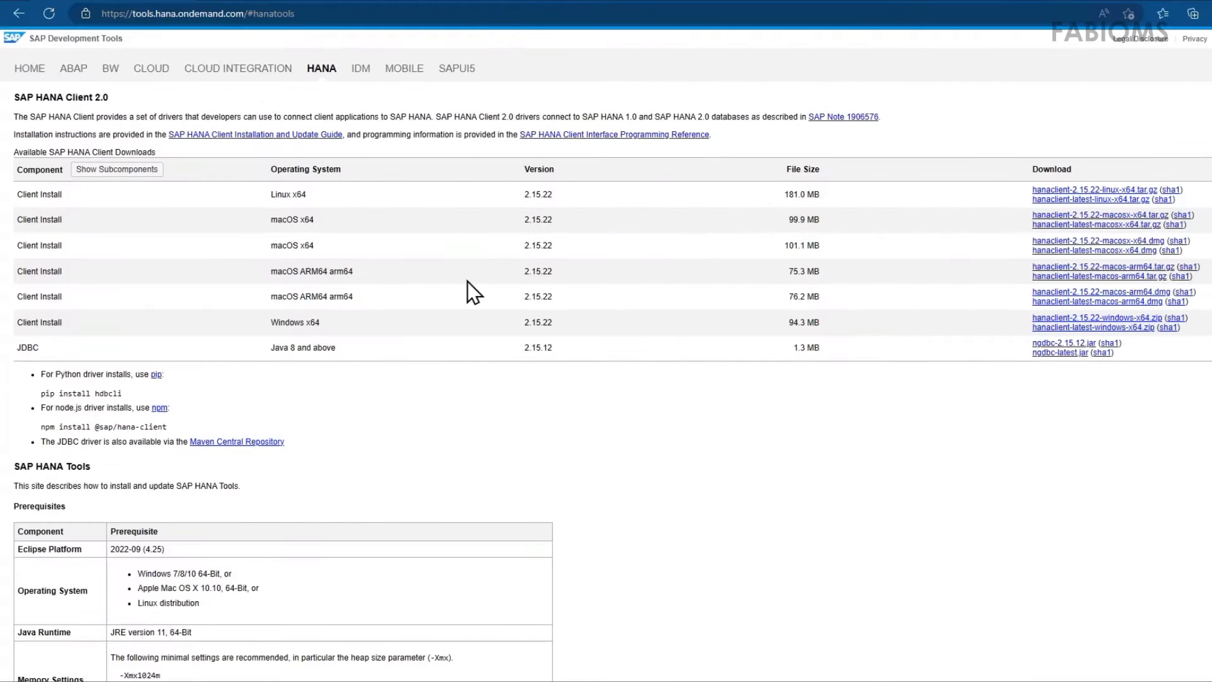
Step: Download hanaclient-latest-windows-x64.zip from SAP Development Tools, reading through and accepting the developer license agreement
left_click_drag(27, 328, 996, 322)
left_click(961, 327)
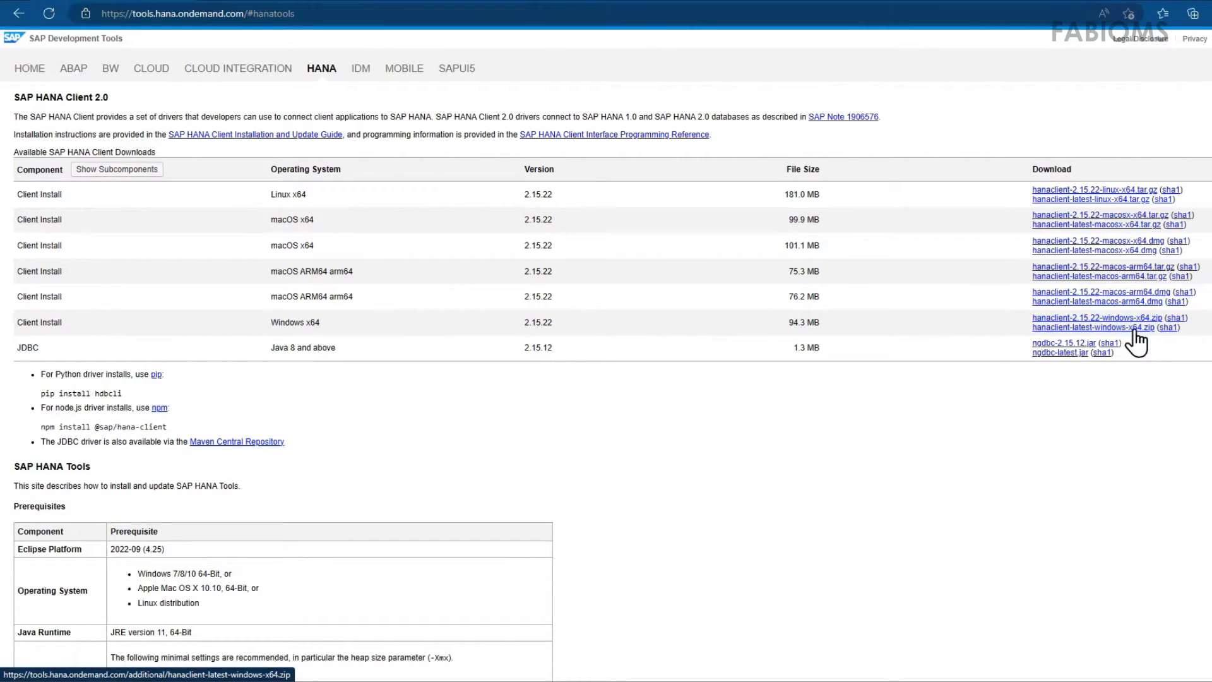
left_click(1130, 329)
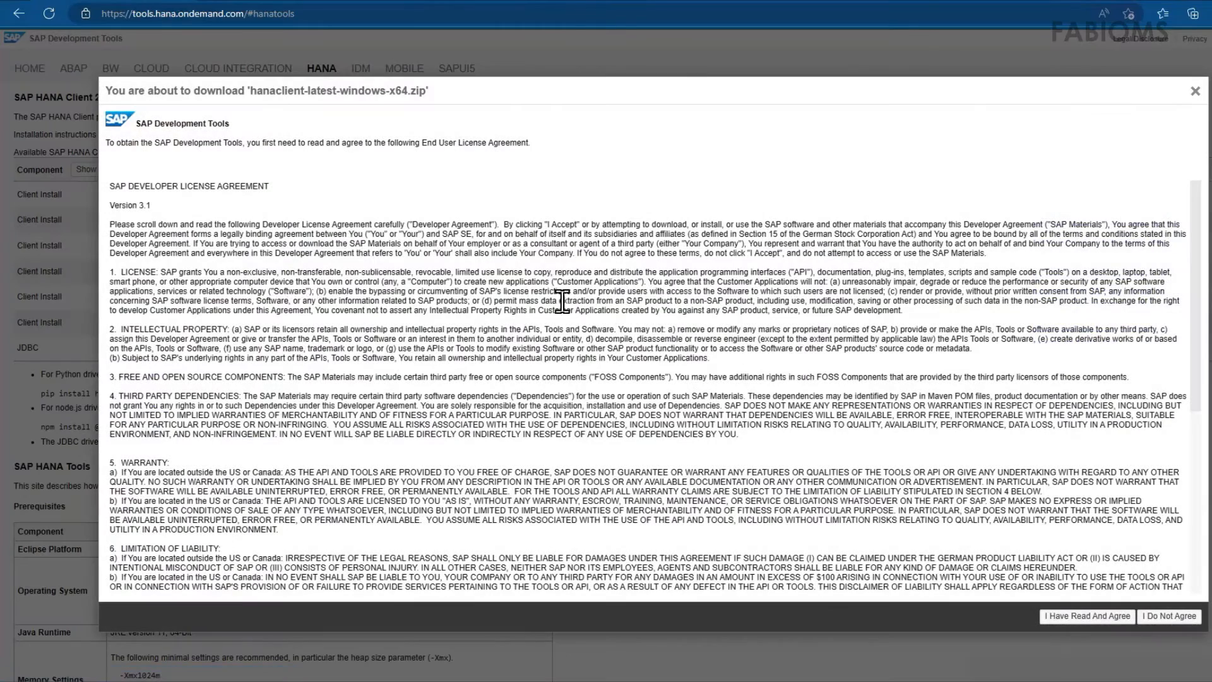
left_click_drag(1190, 257, 1192, 503)
left_click(1083, 616)
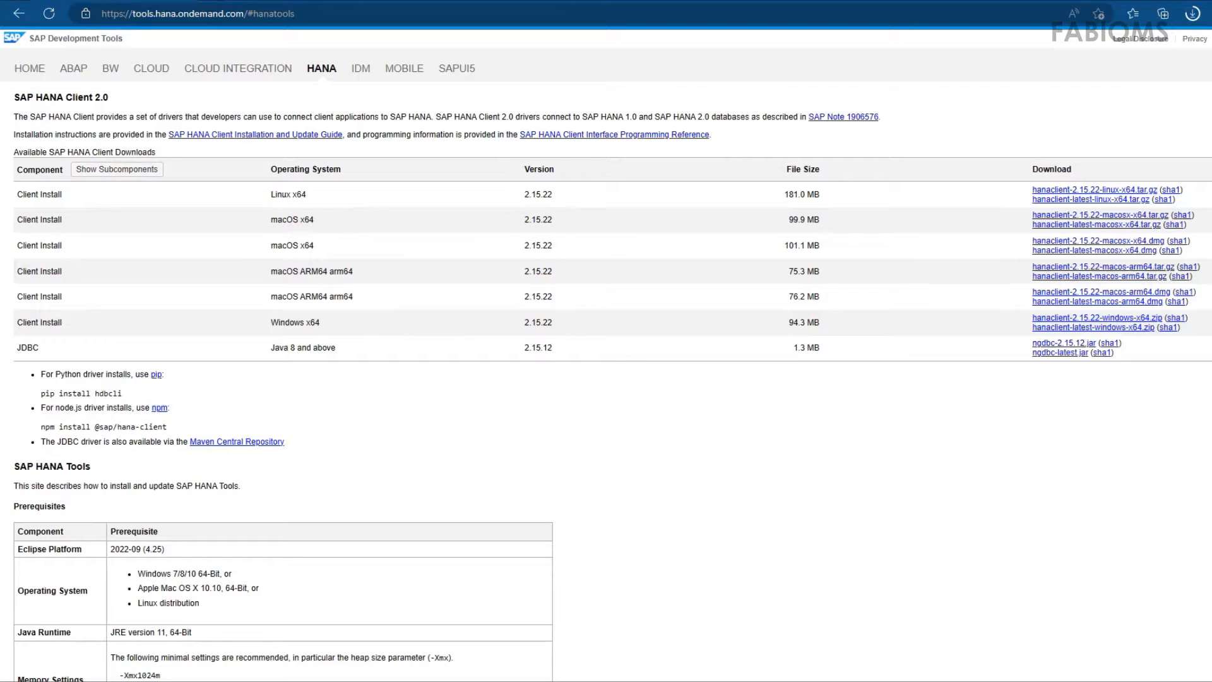
Step: Check the Java Runtime prerequisite for SAP HANA Tools and download the Windows Offline (64-bit) installer from the Java downloads page
scroll(606, 379, "down", 1)
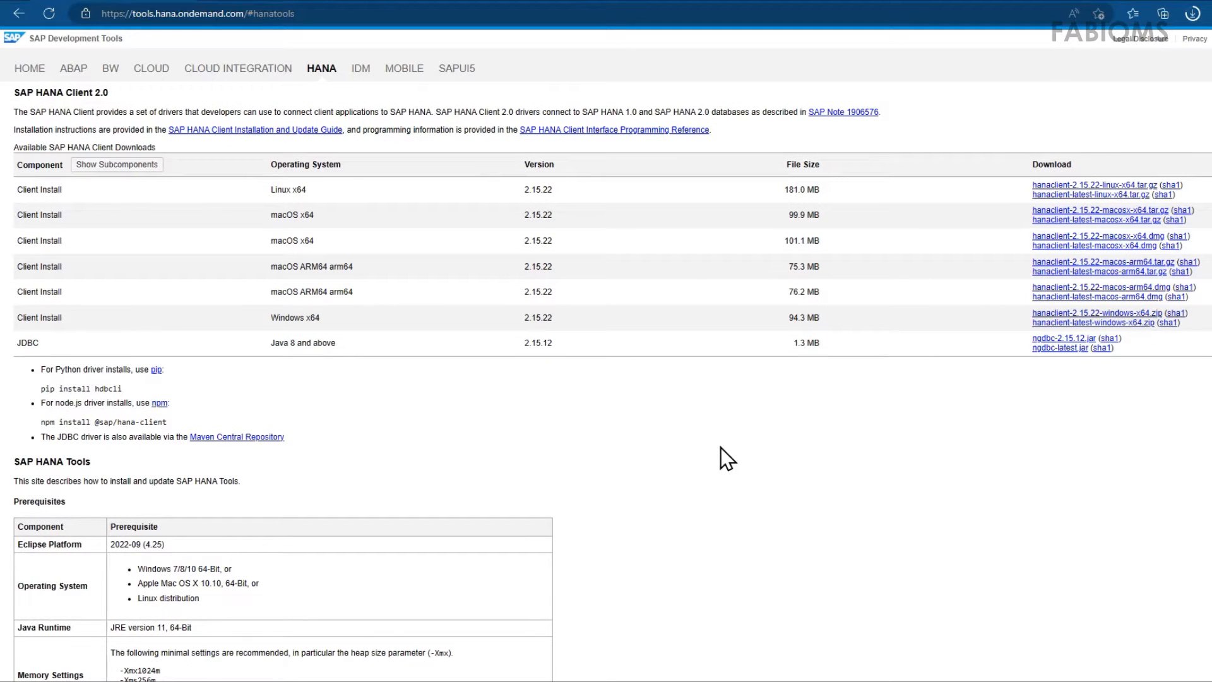
scroll(721, 448, "down", 4)
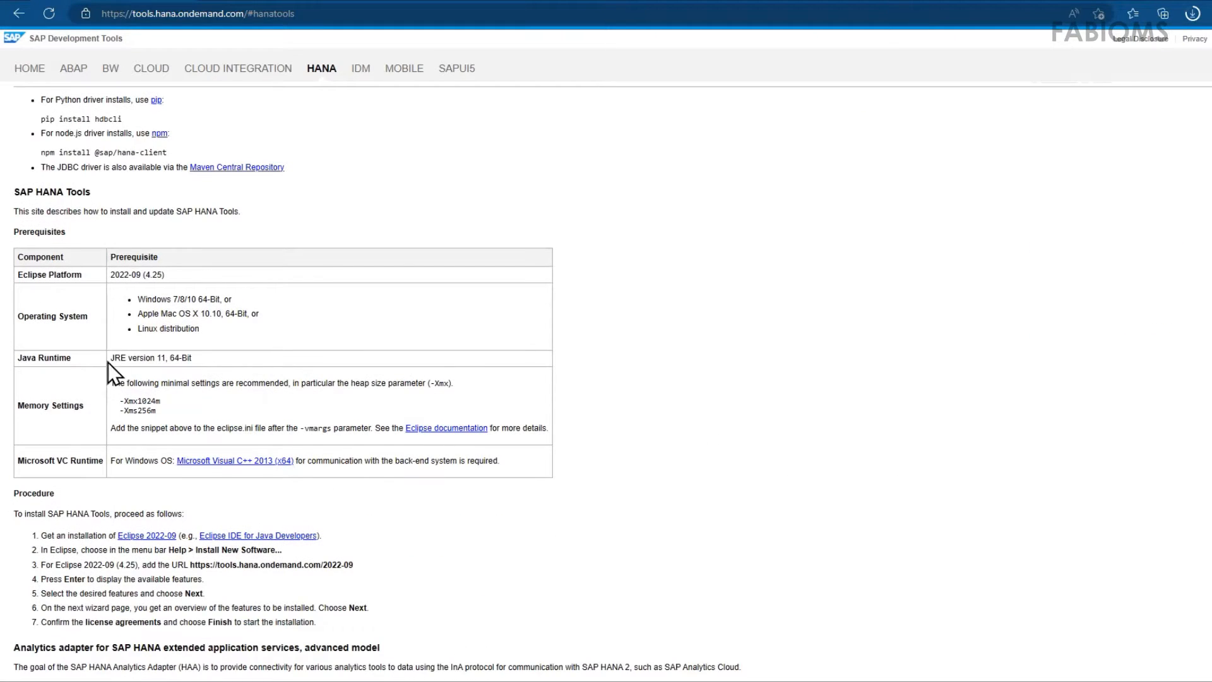
left_click_drag(108, 362, 245, 362)
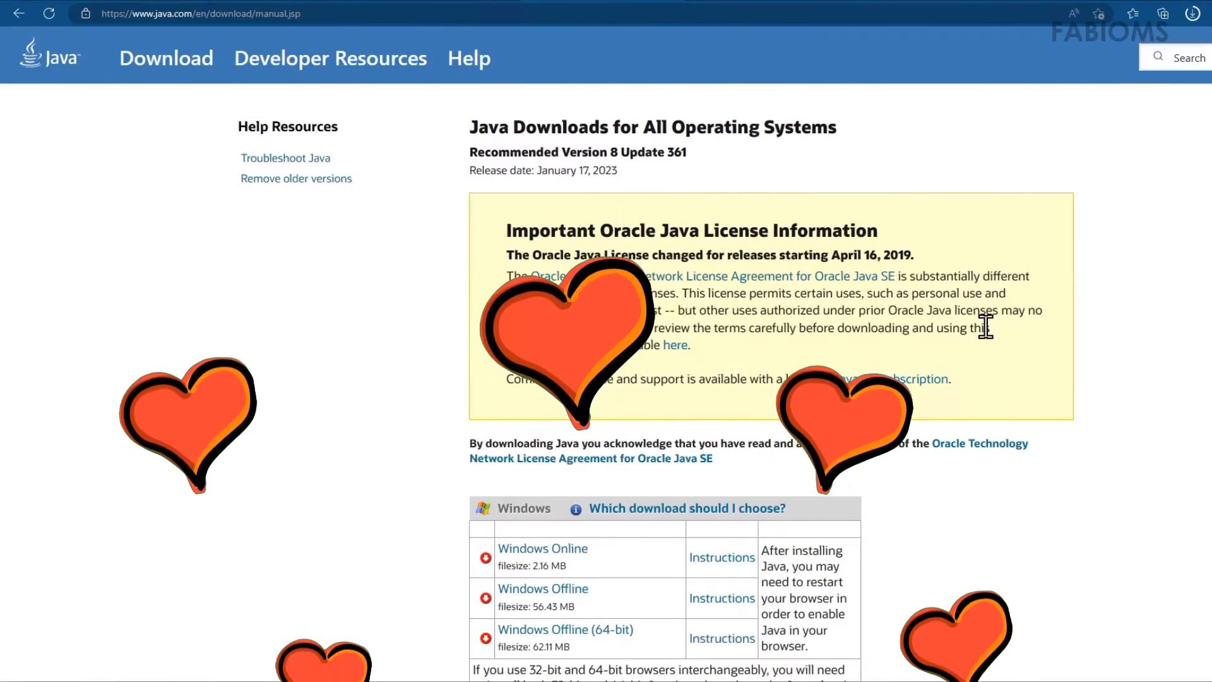
scroll(922, 347, "down", 4)
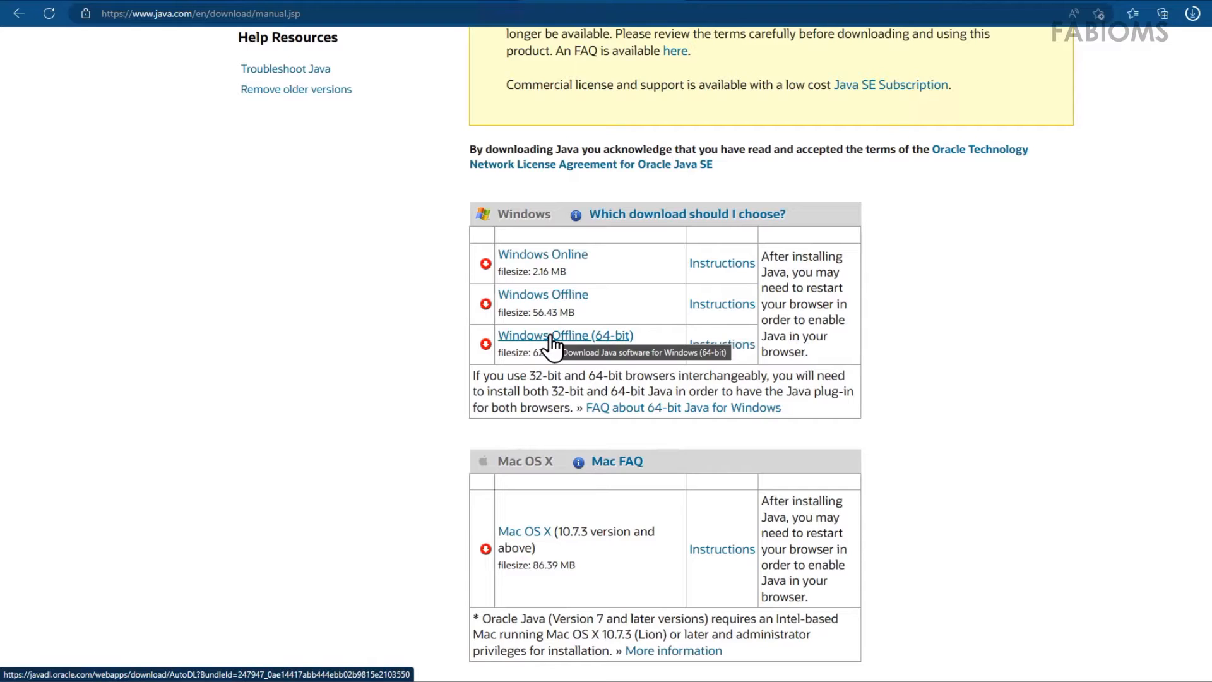
left_click(553, 344)
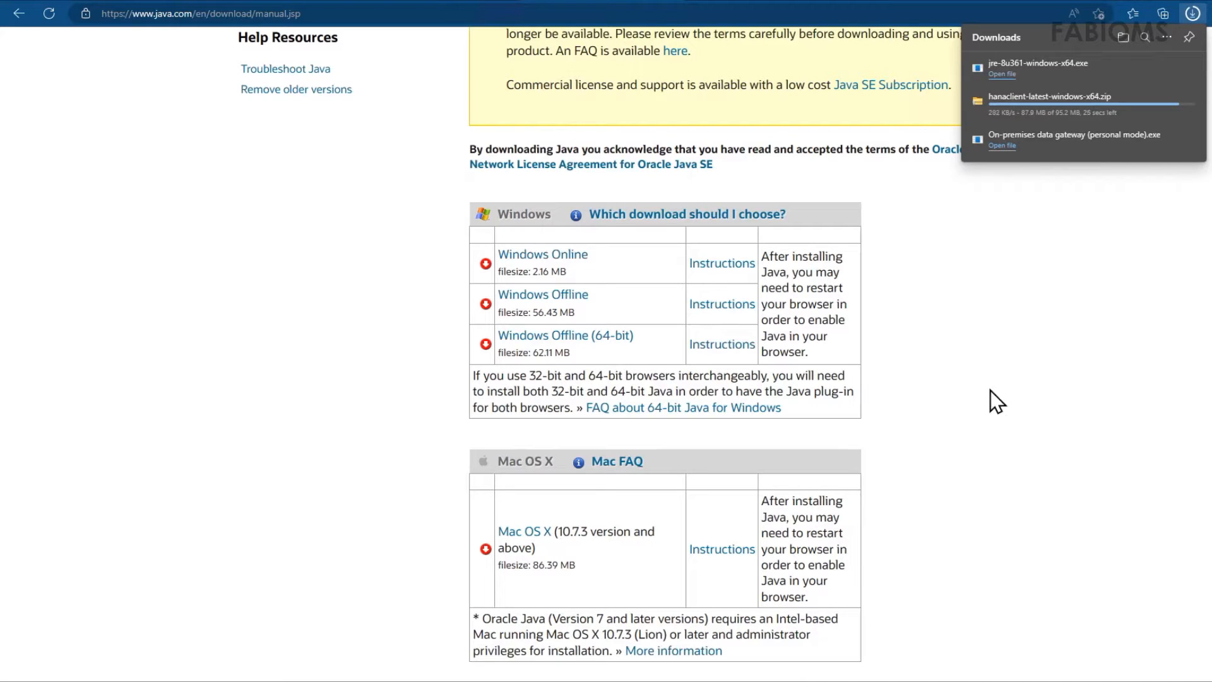
Step: Run the downloaded jre-8u361-windows-x64.exe, install Java in the default folder and close the setup
left_click(1035, 65)
left_click(597, 453)
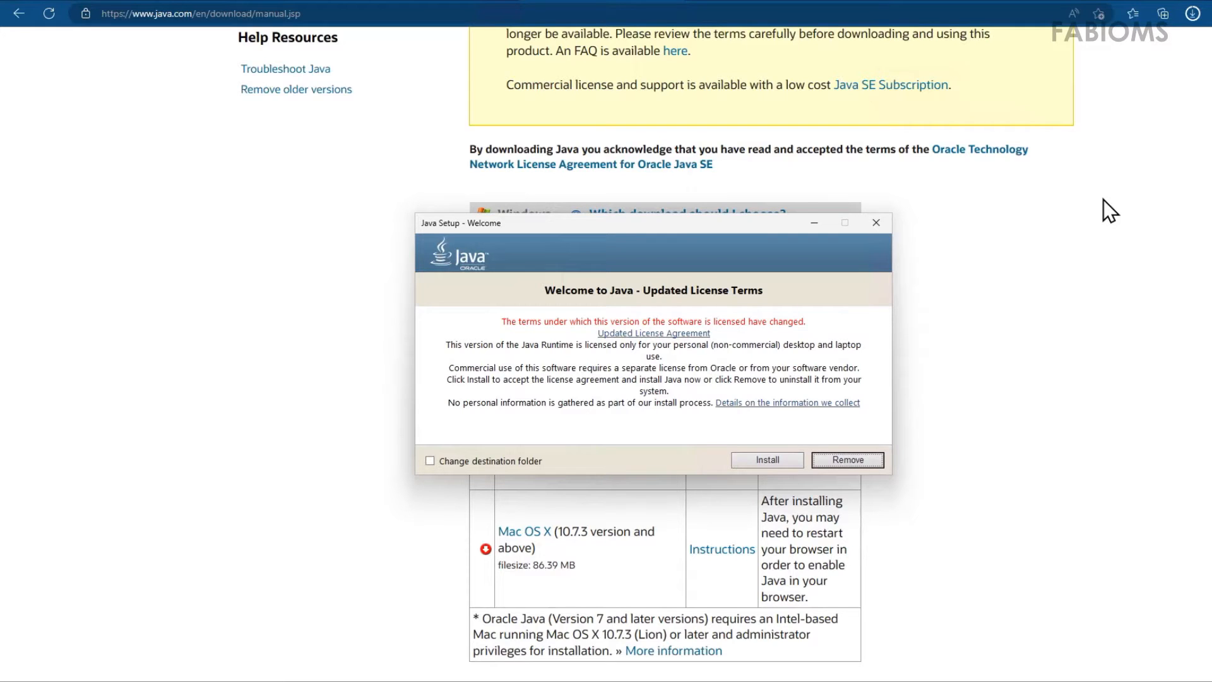
left_click(767, 460)
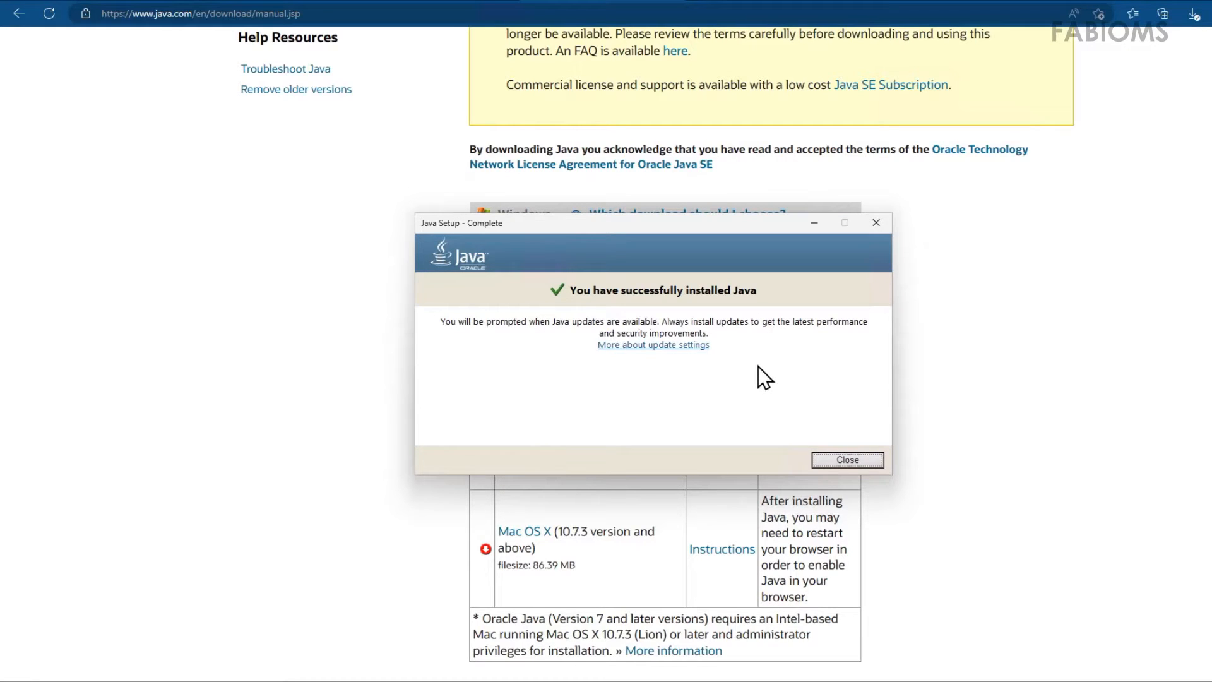
left_click(839, 461)
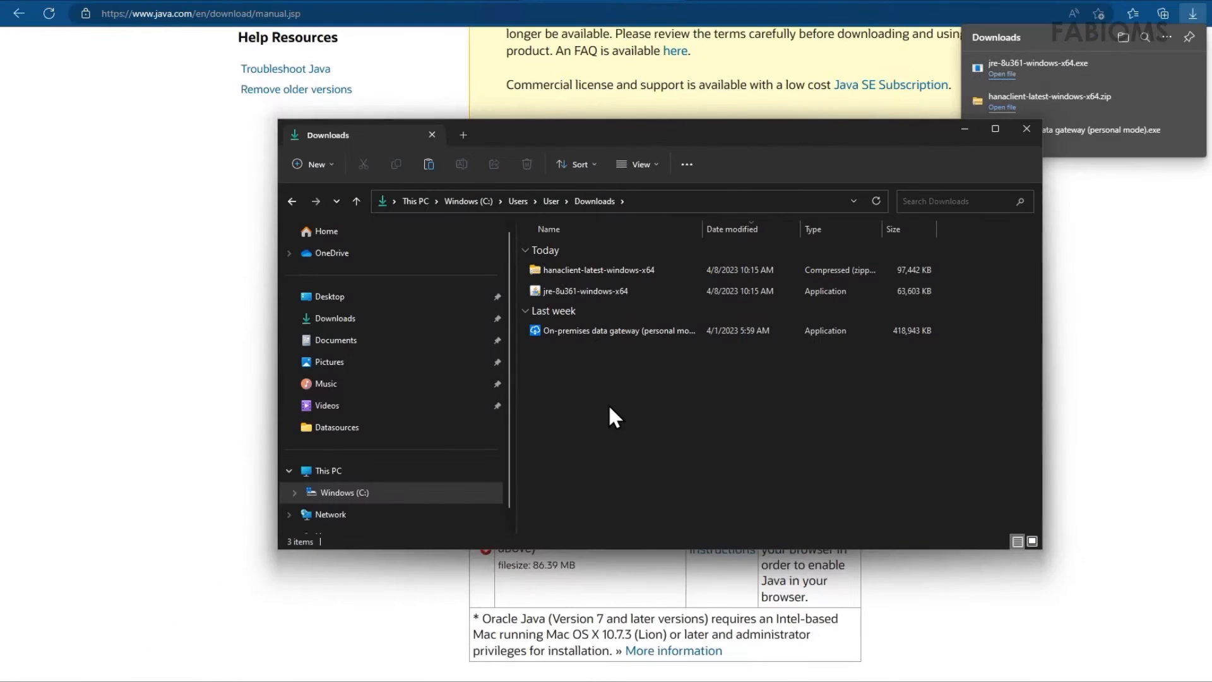
Step: Extract the hanaclient-latest-windows-x64 archive in Downloads to its default destination folder
right_click(608, 403)
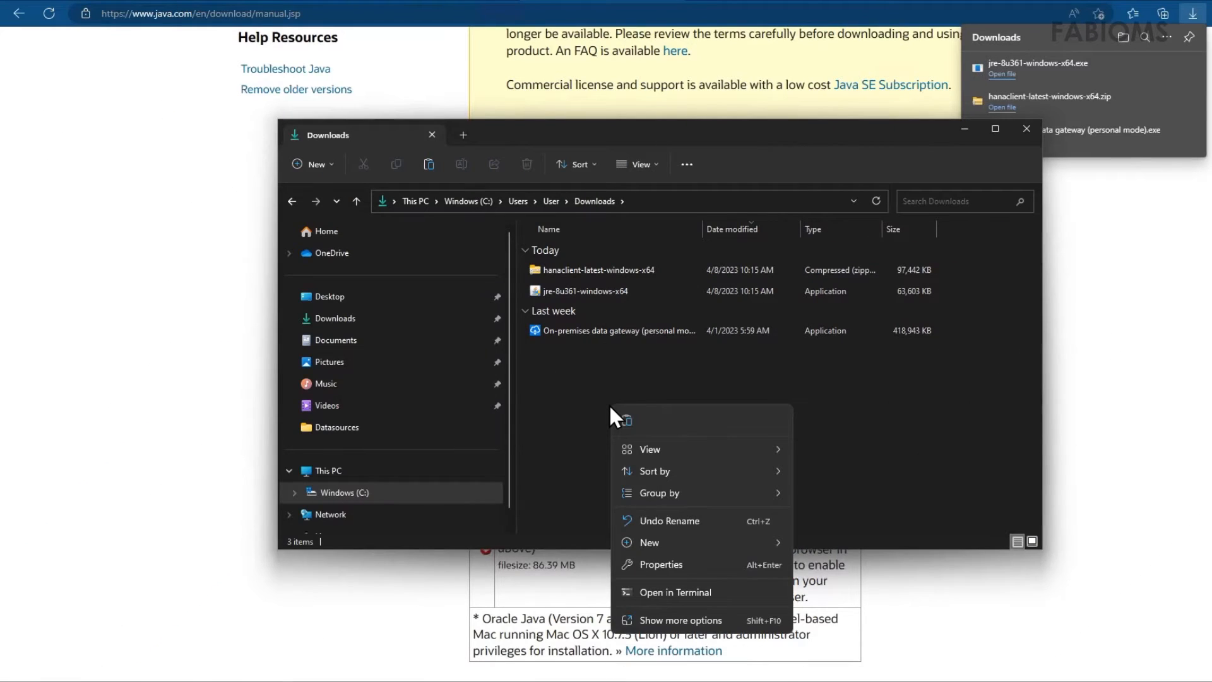
right_click(590, 263)
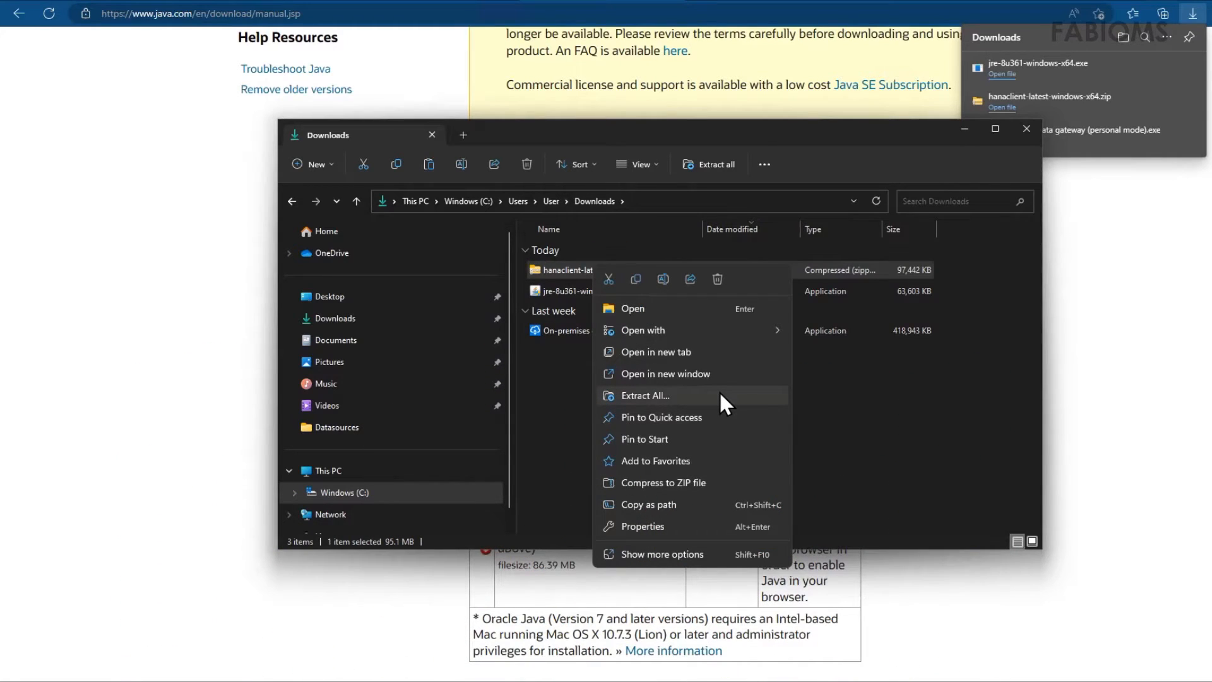
left_click(720, 394)
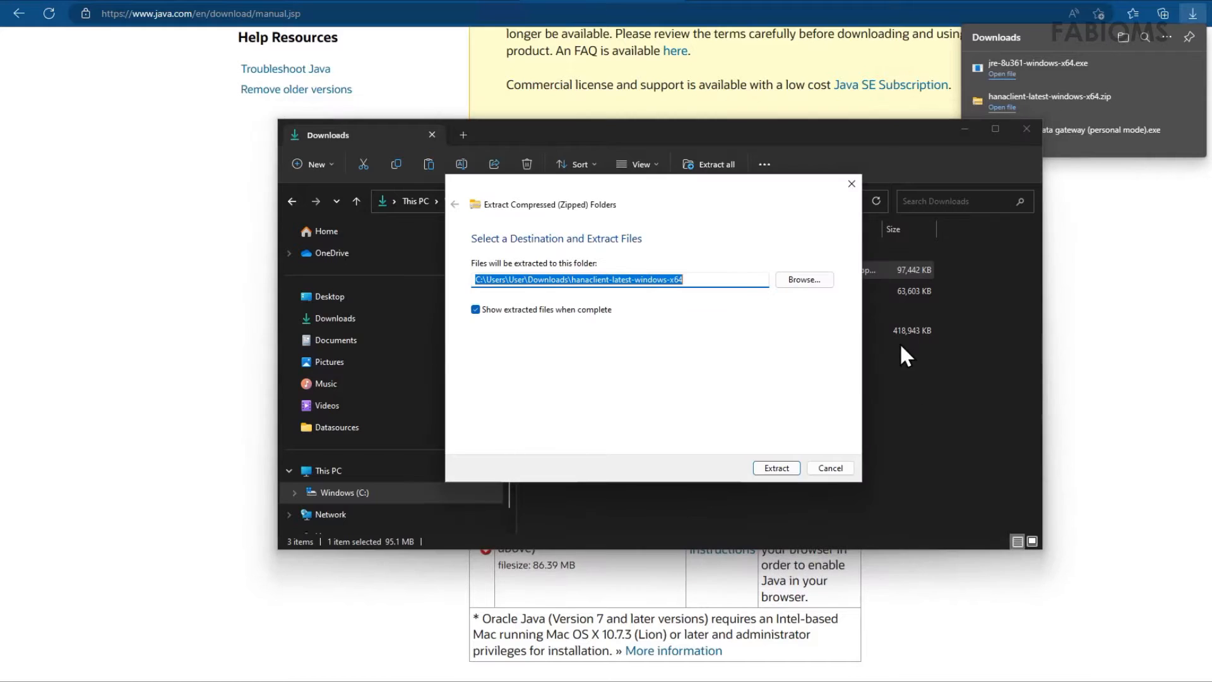
left_click(776, 468)
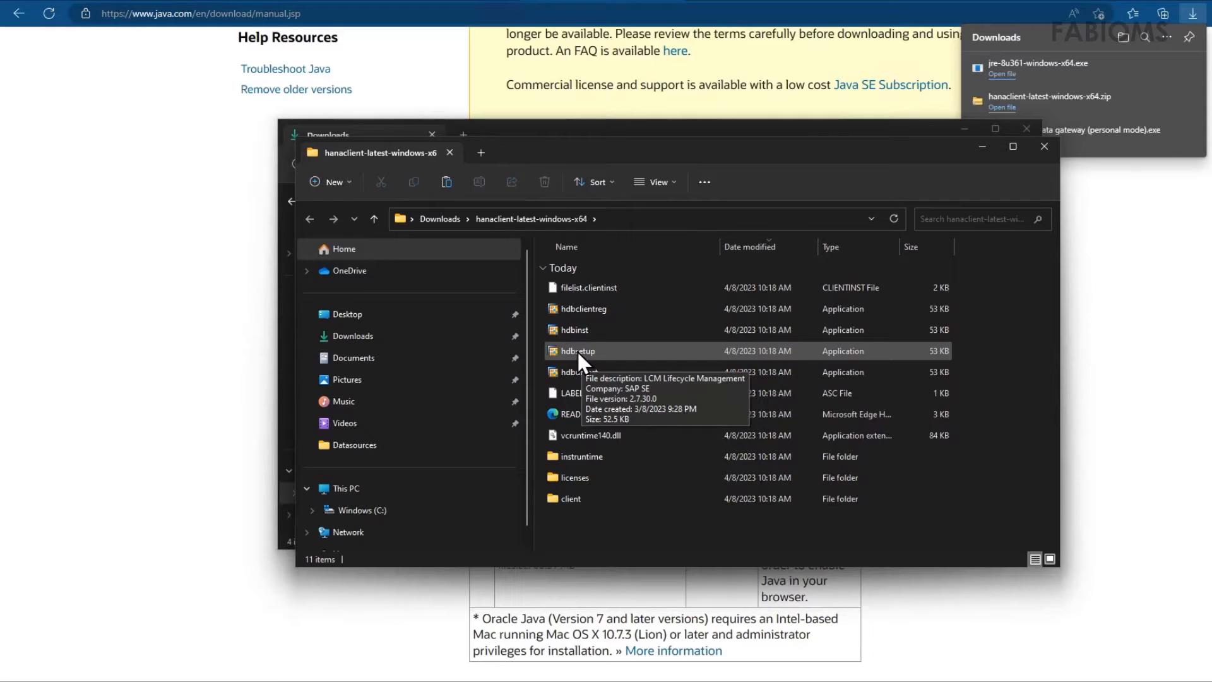
Step: Run hdbsetup, review the software components and install a new SAP HANA Database Client in C:\Program Files\sap\hdbclient
double_click(577, 350)
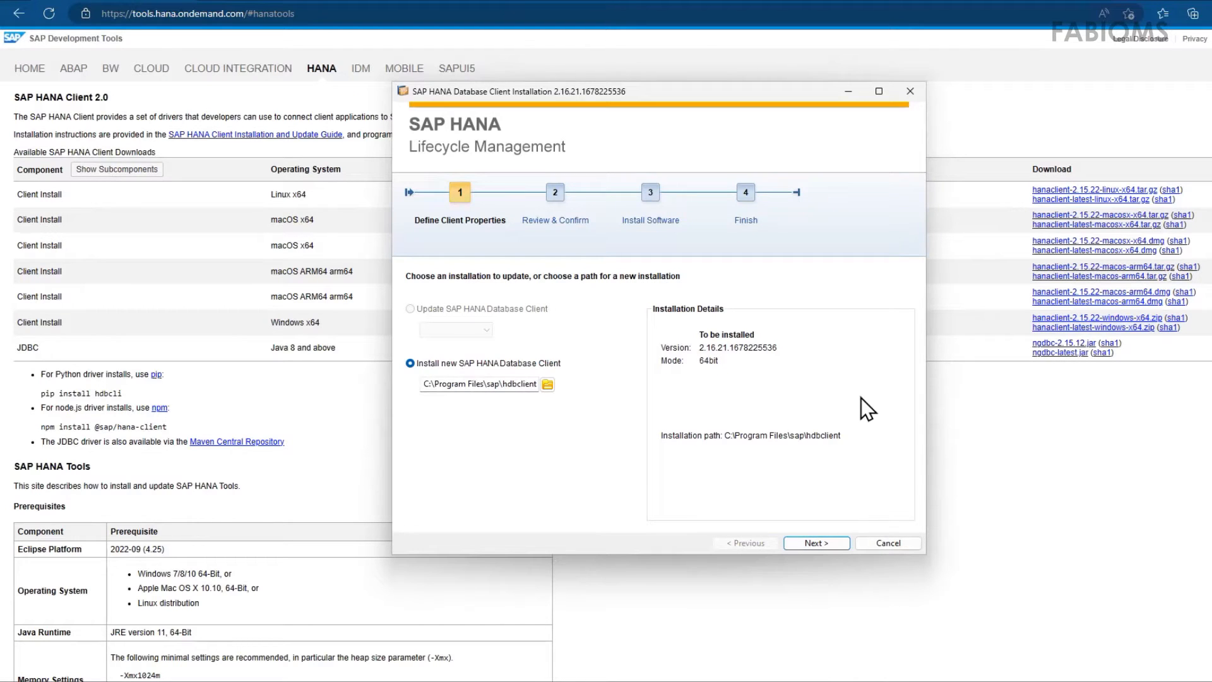
left_click(811, 544)
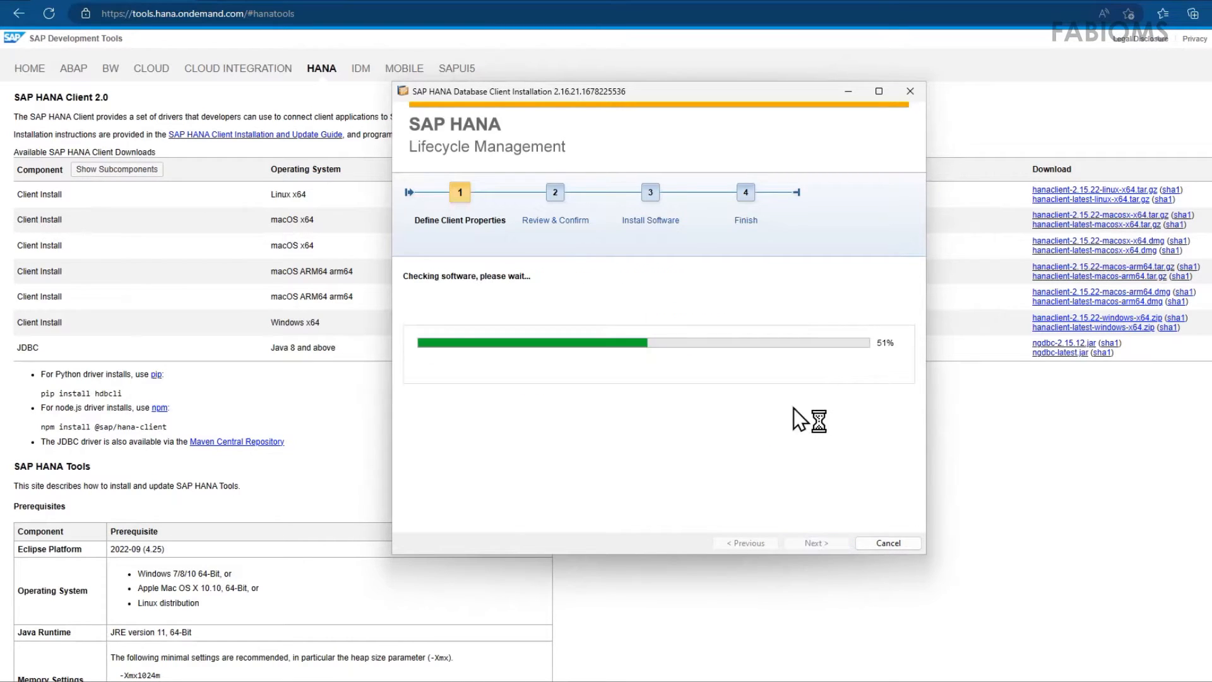
left_click(415, 340)
left_click_drag(906, 341, 905, 376)
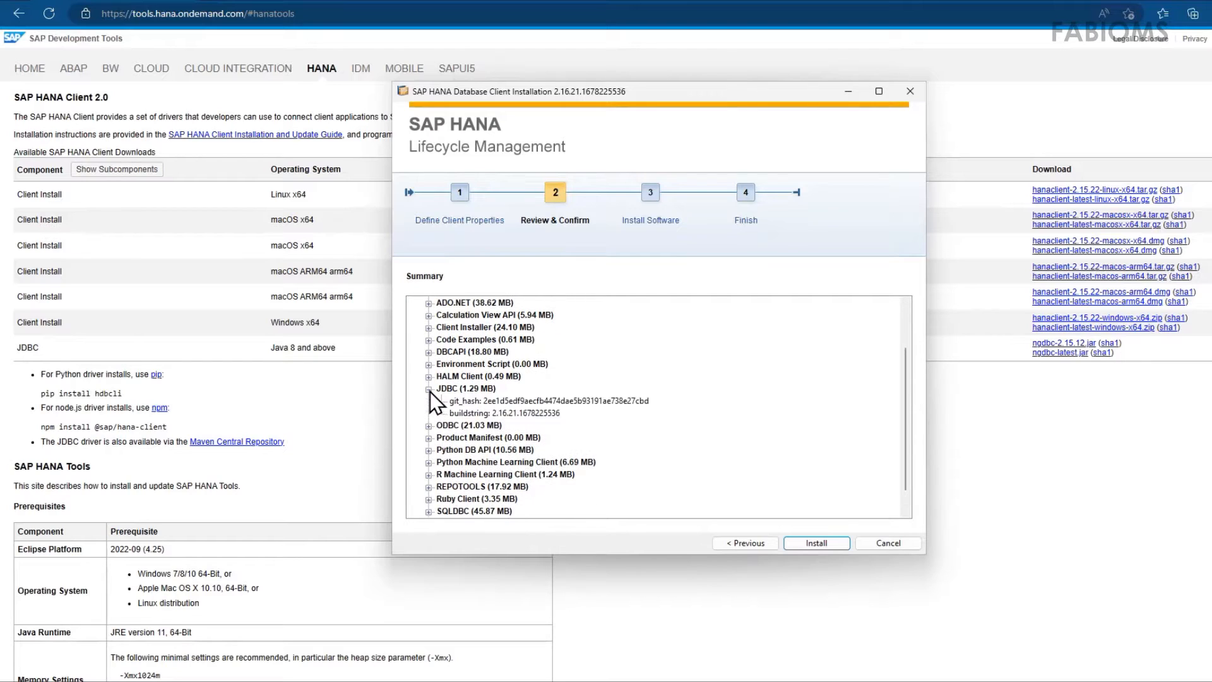
left_click_drag(905, 439, 904, 369)
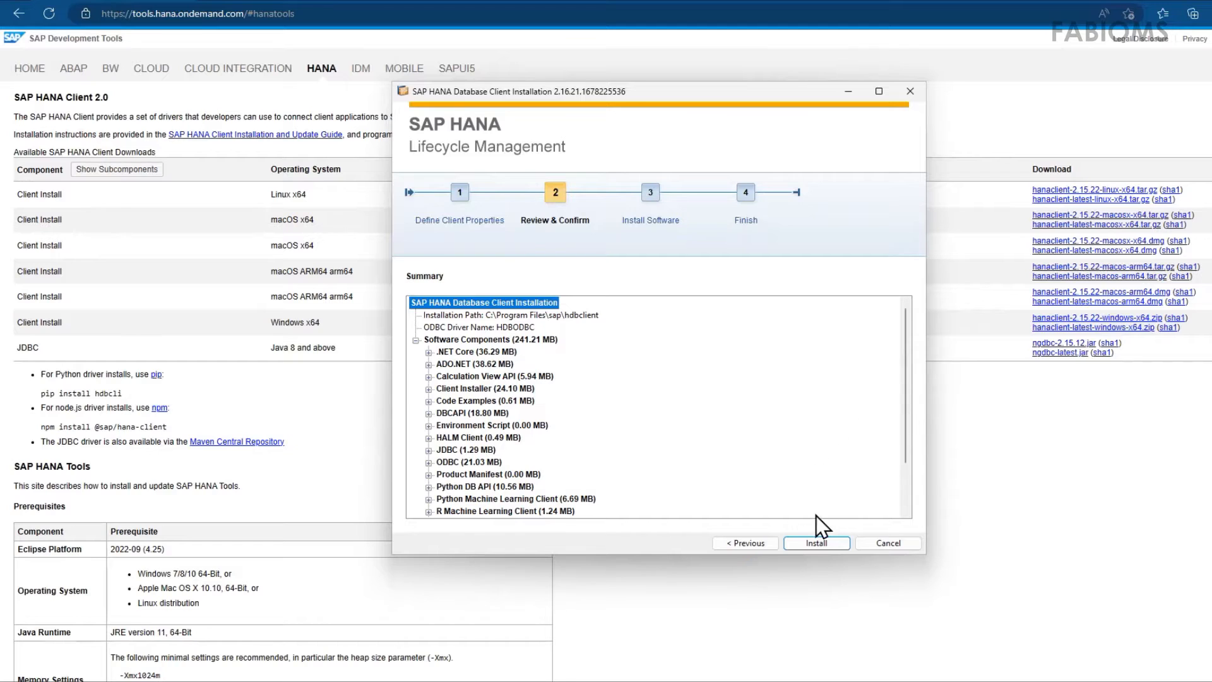
left_click(811, 541)
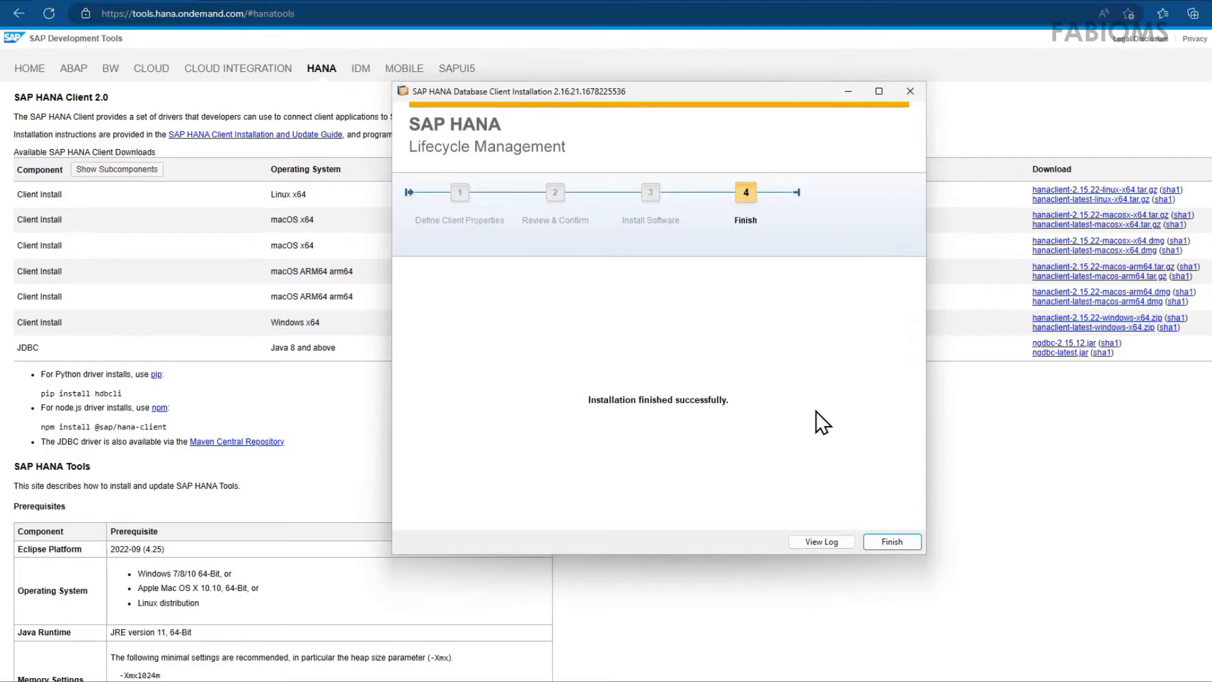
Step: View the SAP HANA client installation log and finish the installer
left_click(818, 542)
left_click_drag(616, 133, 621, 78)
left_click(621, 60)
left_click(894, 543)
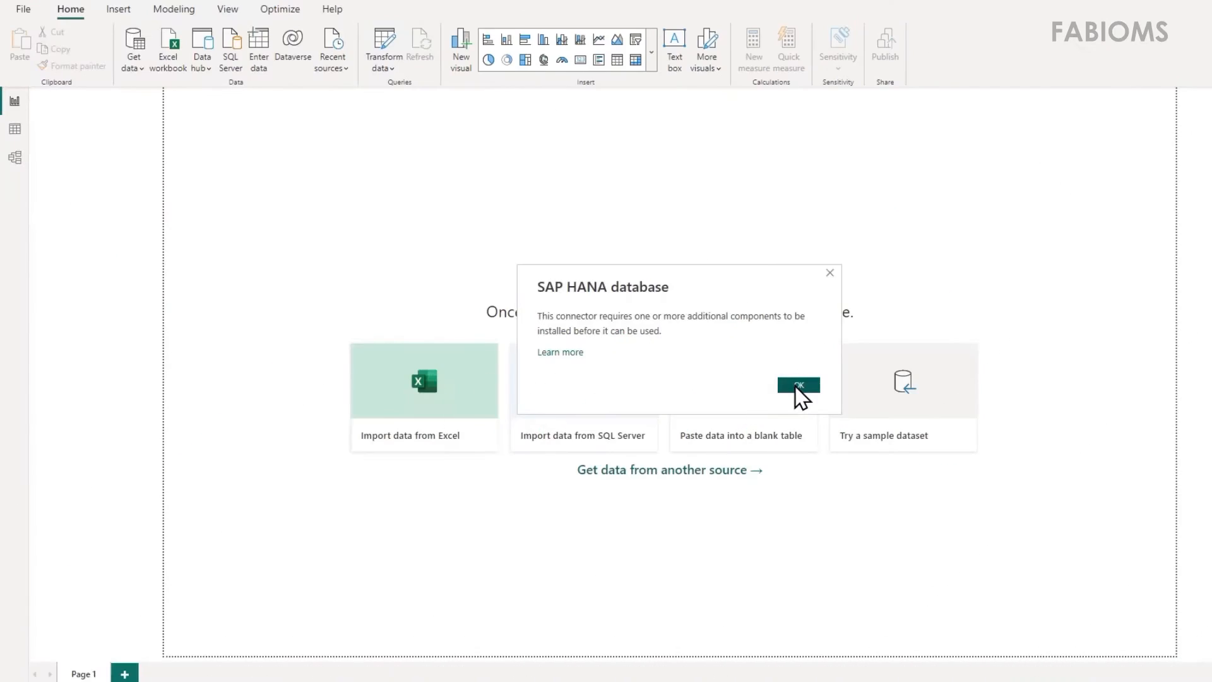
Step: In Power BI Desktop, dismiss the additional-components notice and start a new SAP HANA database connection from the Database sources
left_click(799, 385)
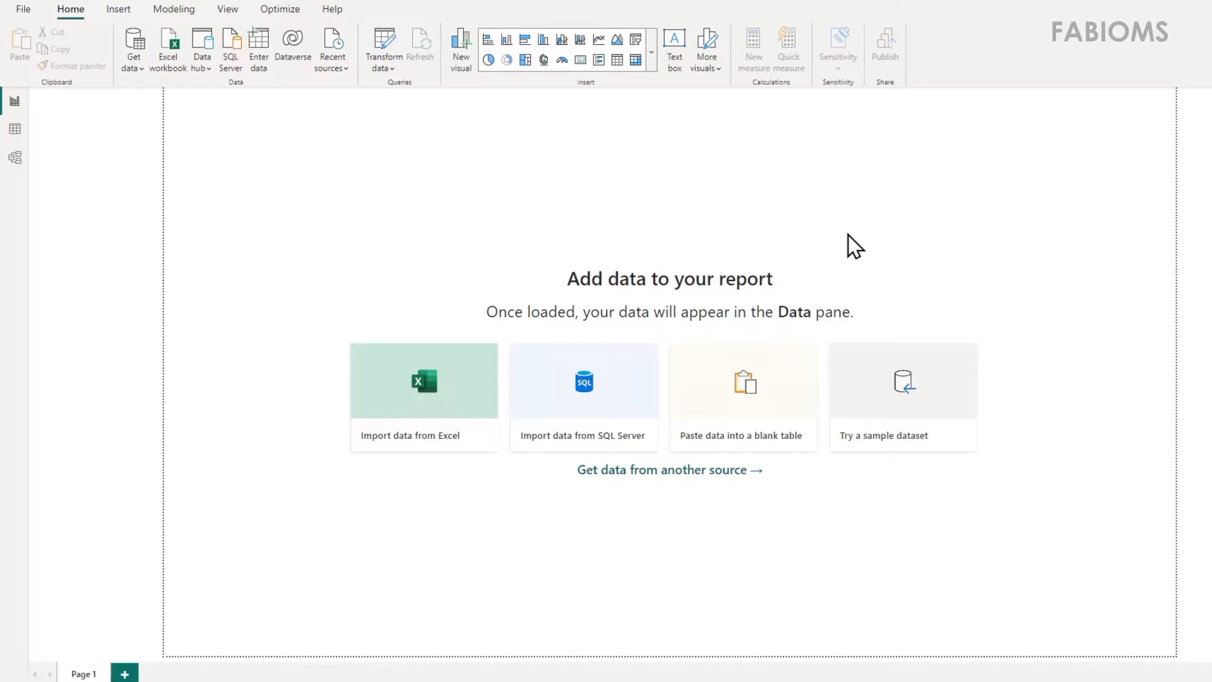
left_click(134, 68)
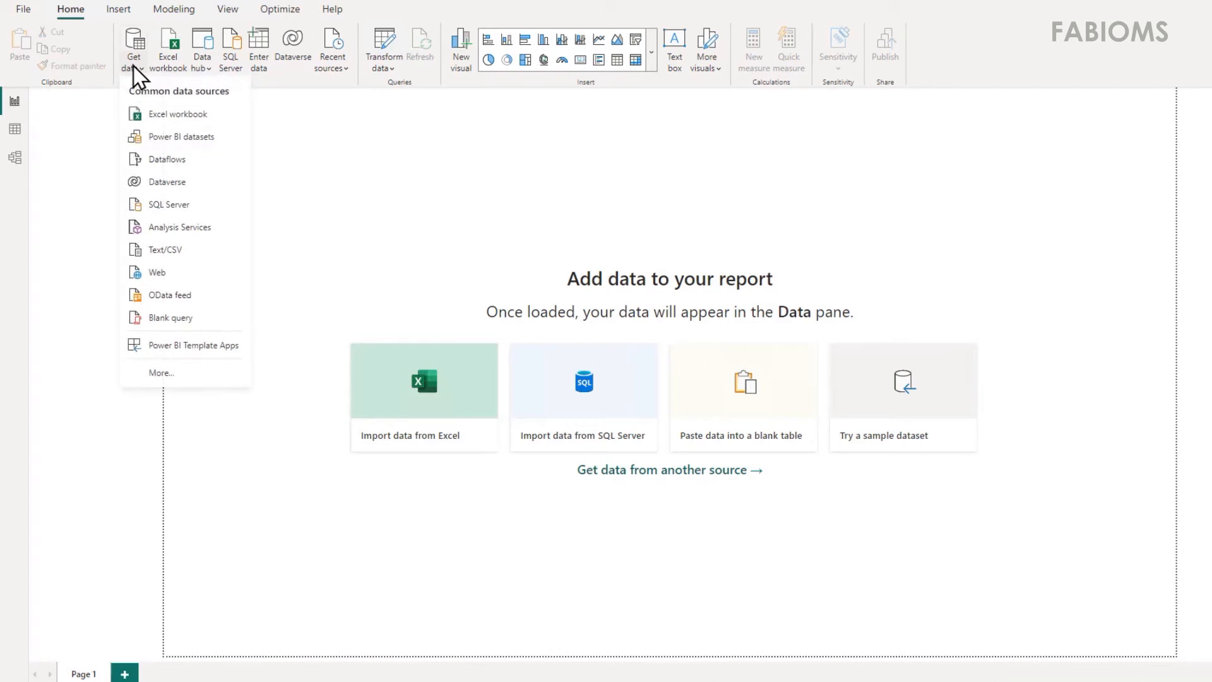
left_click(182, 377)
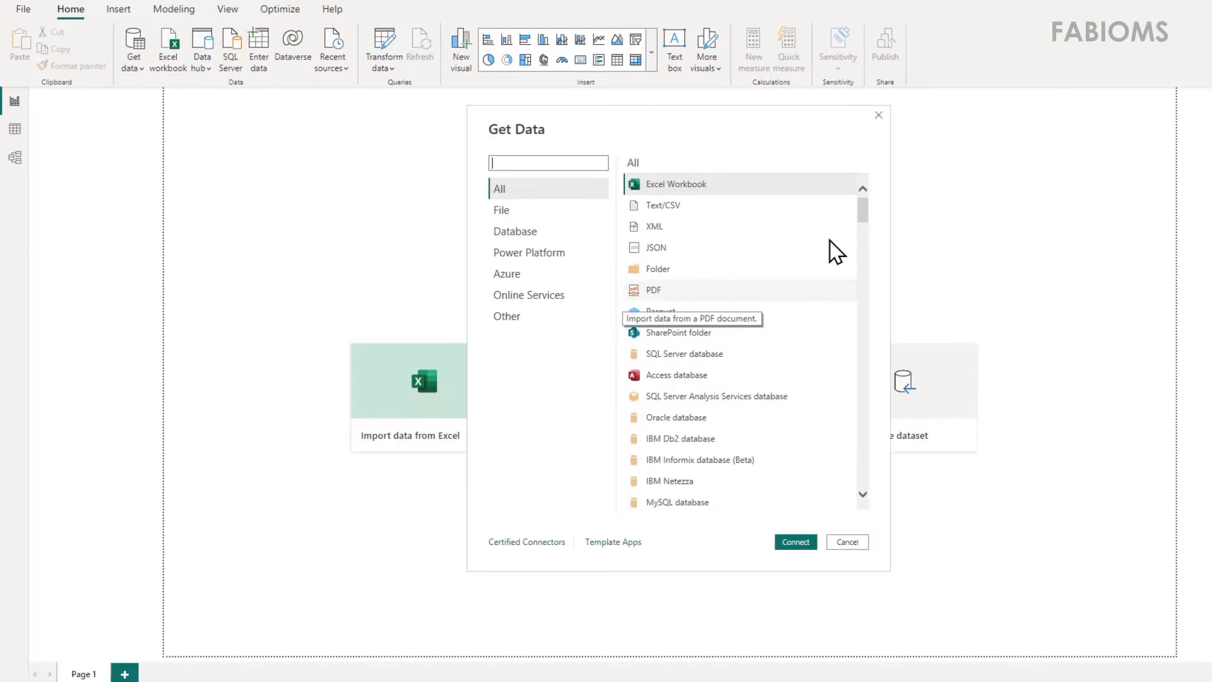
left_click(528, 235)
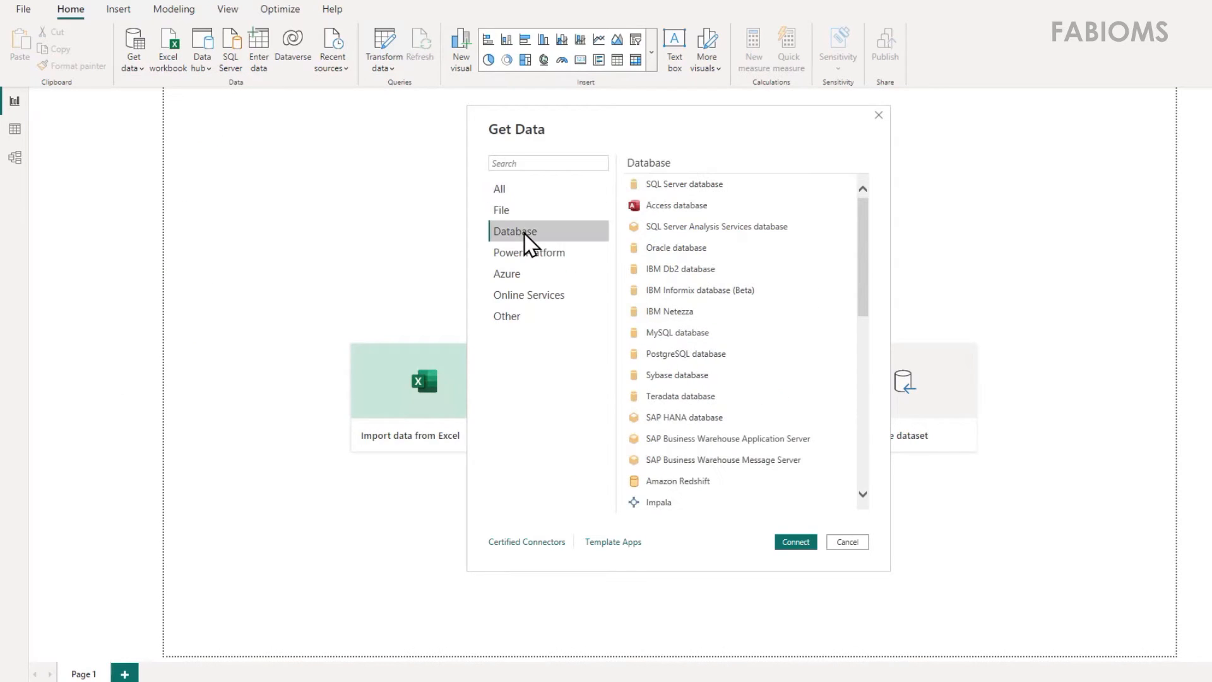
left_click(644, 422)
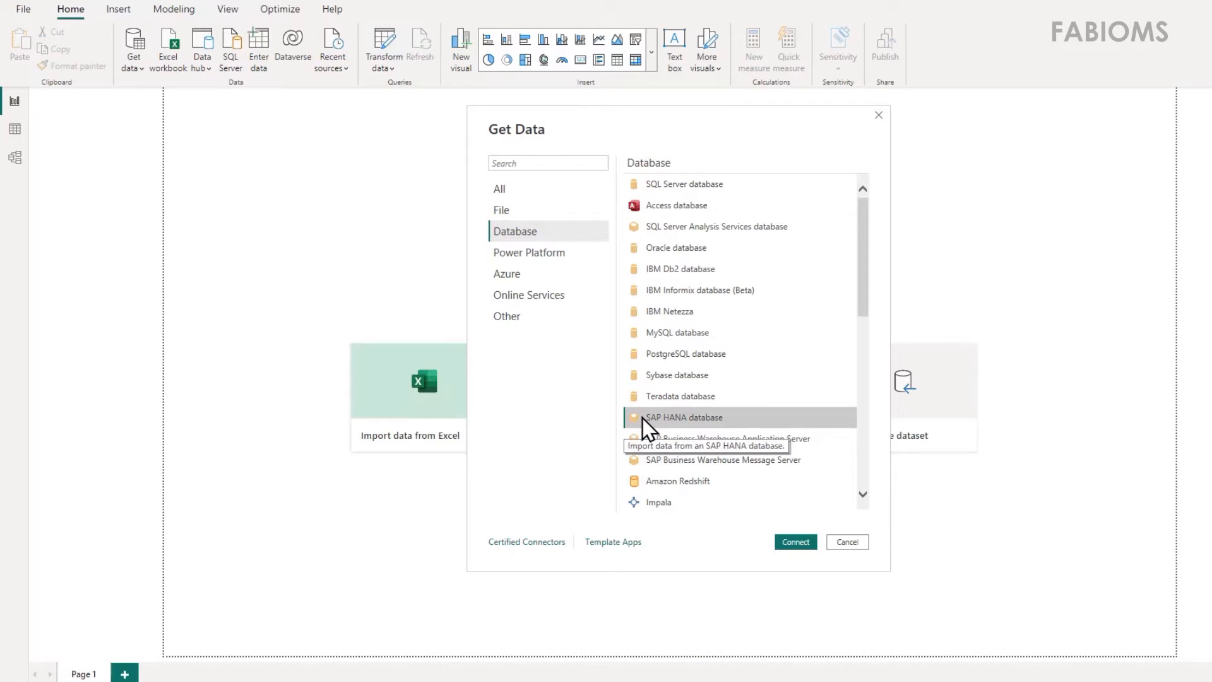
left_click(787, 542)
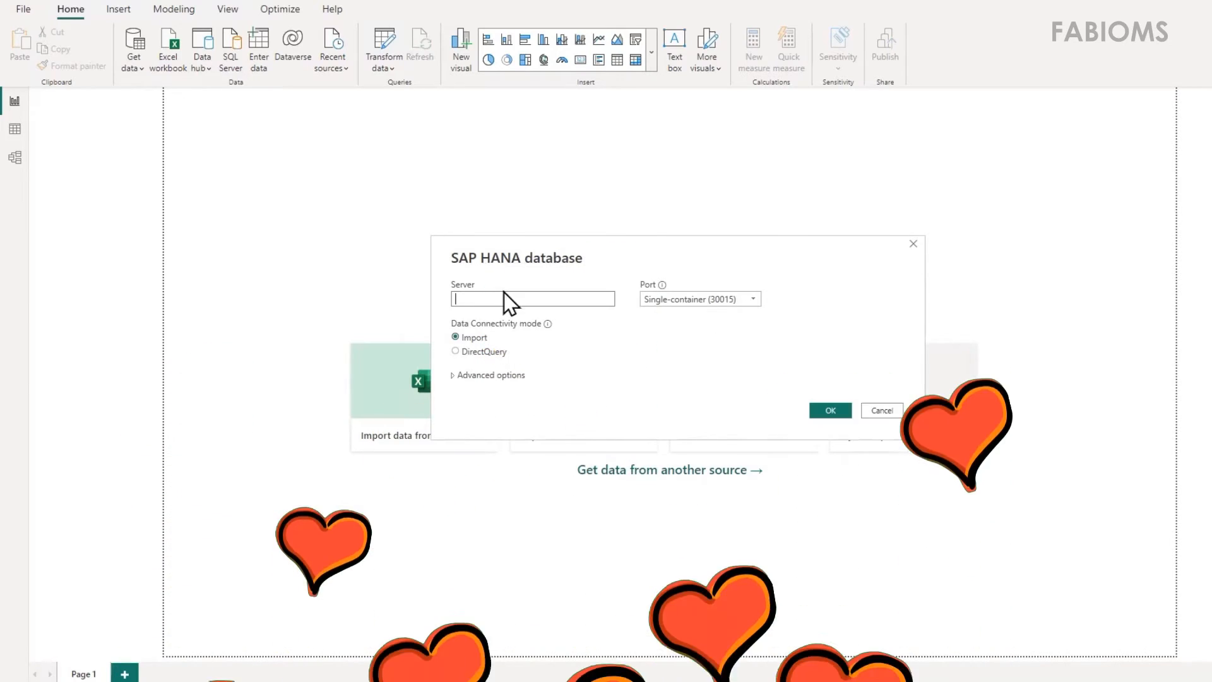
Step: Paste the copied SQL endpoint as the server address and remove its :443 port suffix
key("ctrl+v")
left_click_drag(600, 301, 673, 342)
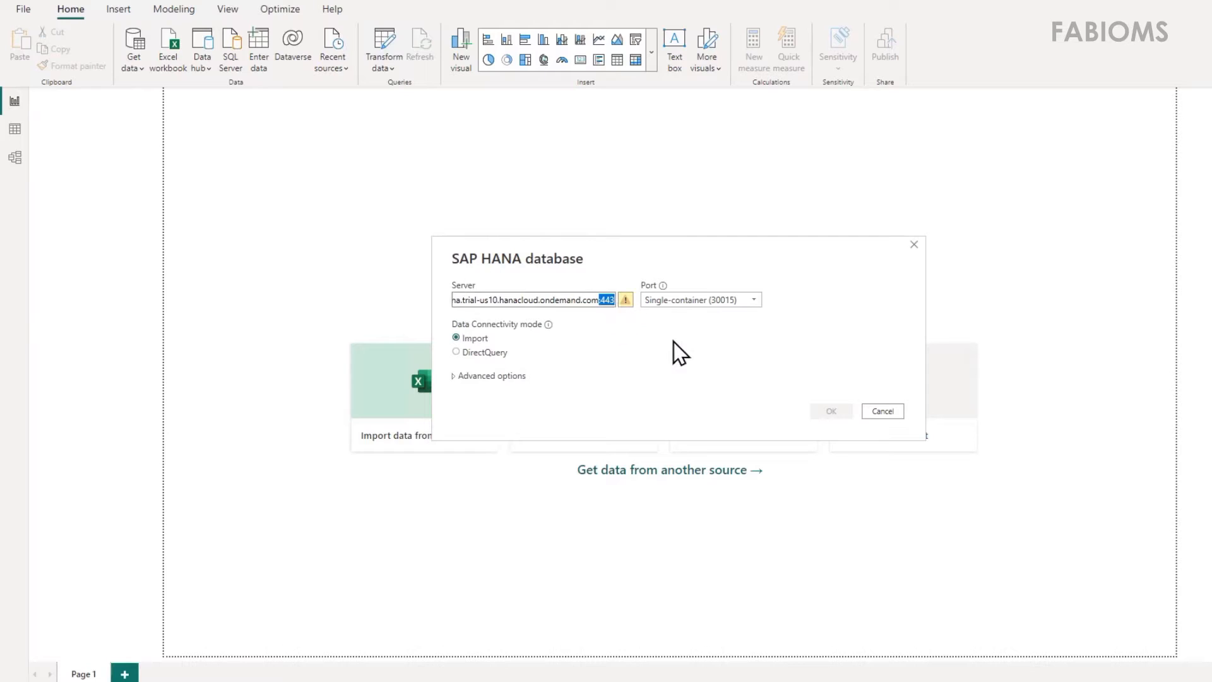
key("BackSpace")
Step: Set a custom port of 443 and submit the SAP HANA connection settings in Import mode
left_click(702, 300)
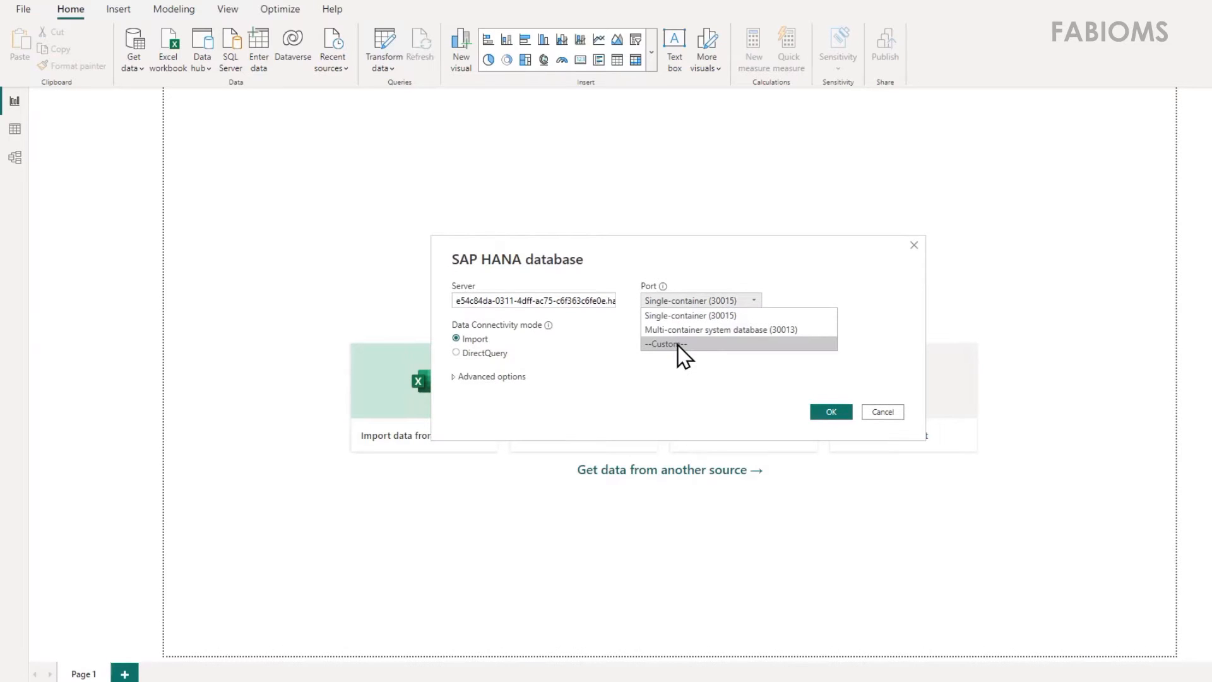
left_click(680, 345)
left_click(691, 318)
type("443")
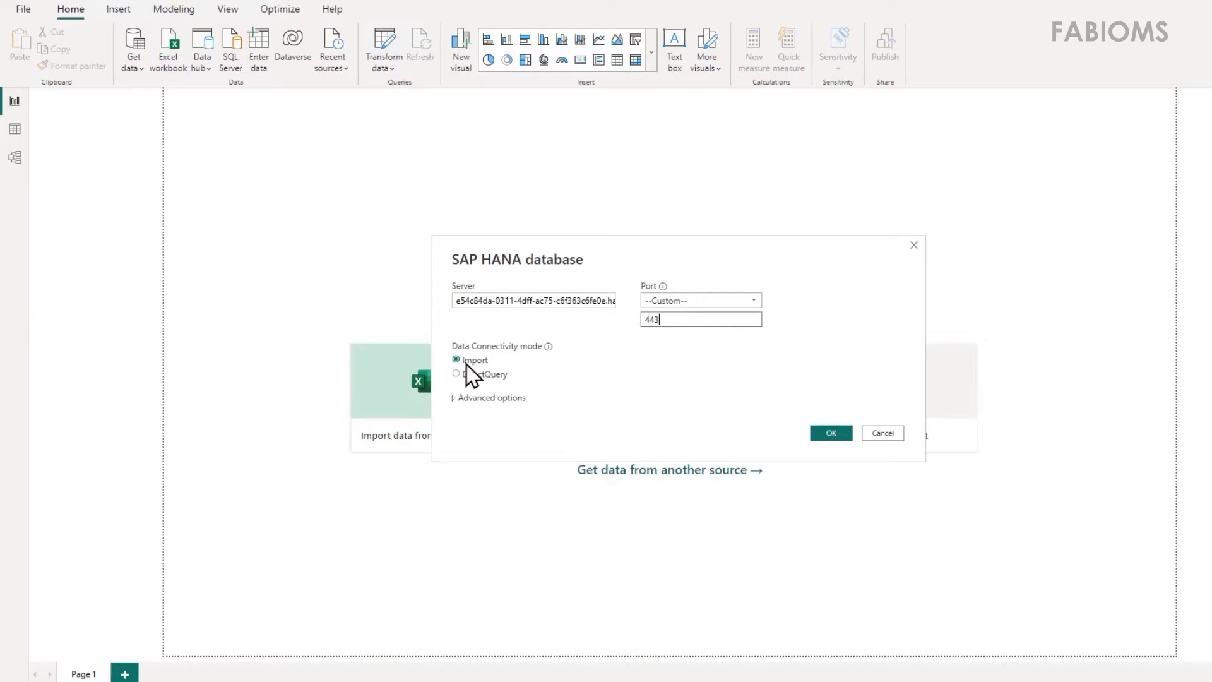
left_click(840, 435)
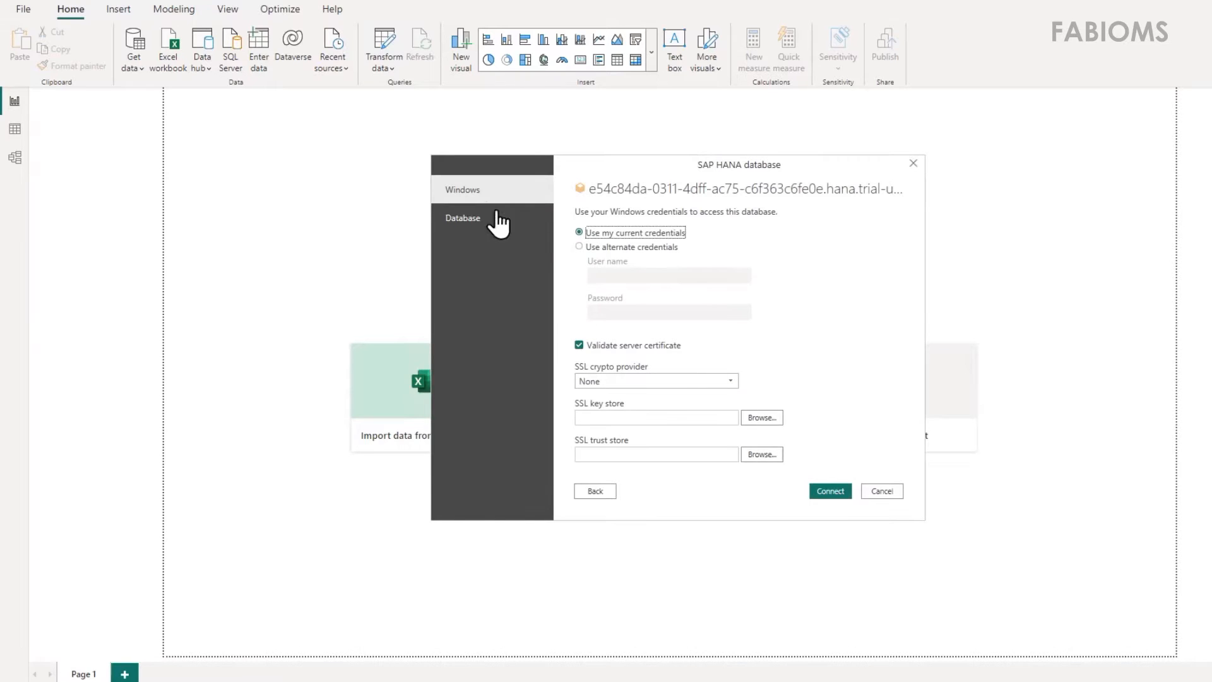
Step: Connect with database credentials, entering the user name DBADMIN and the account password, with server certificate validation turned off
left_click(498, 218)
type("DBADMIN")
key("Tab")
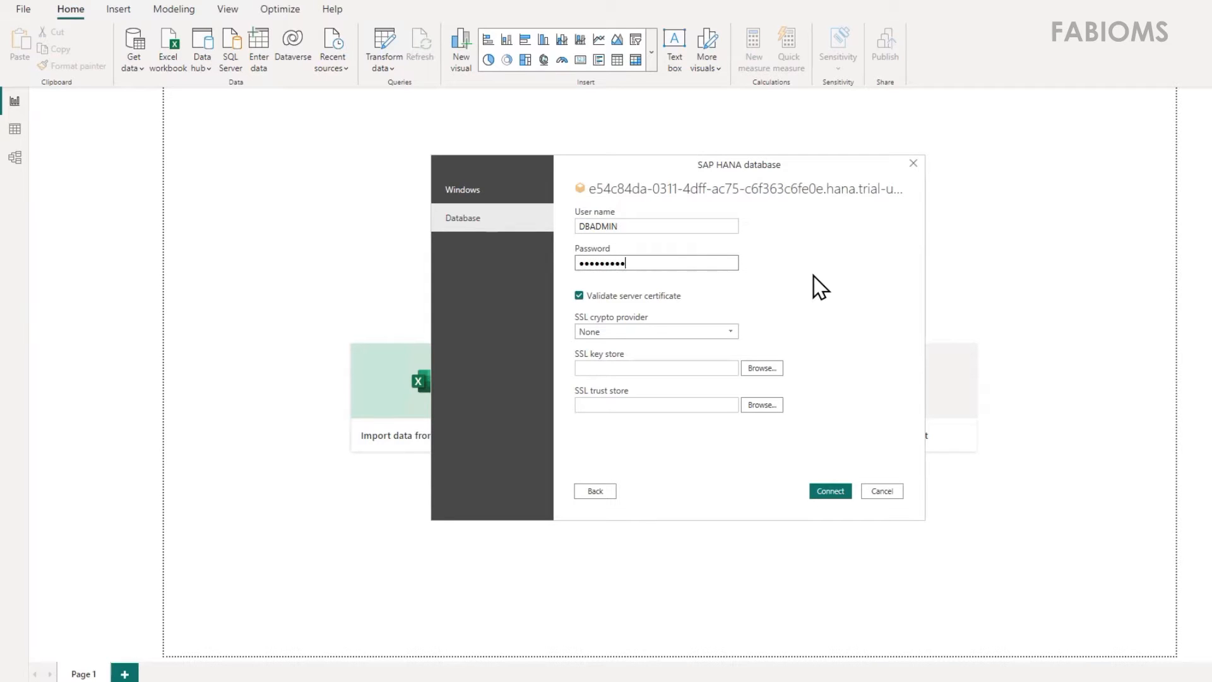
left_click(624, 296)
left_click(832, 492)
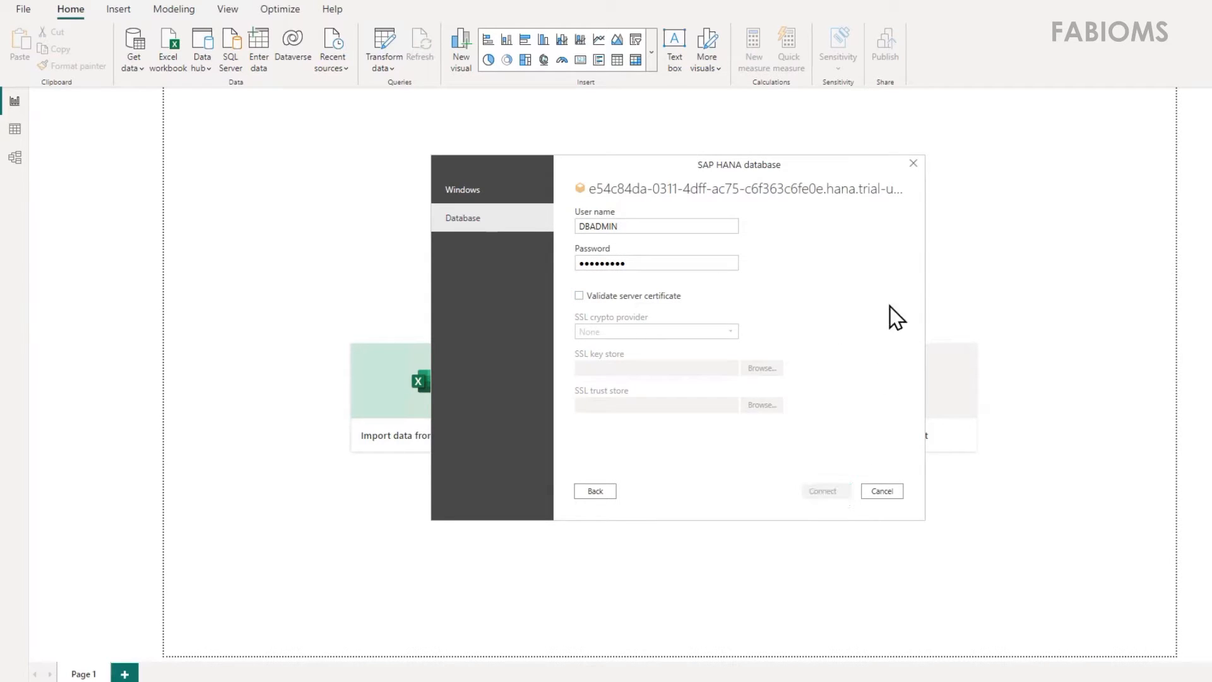
left_click(751, 377)
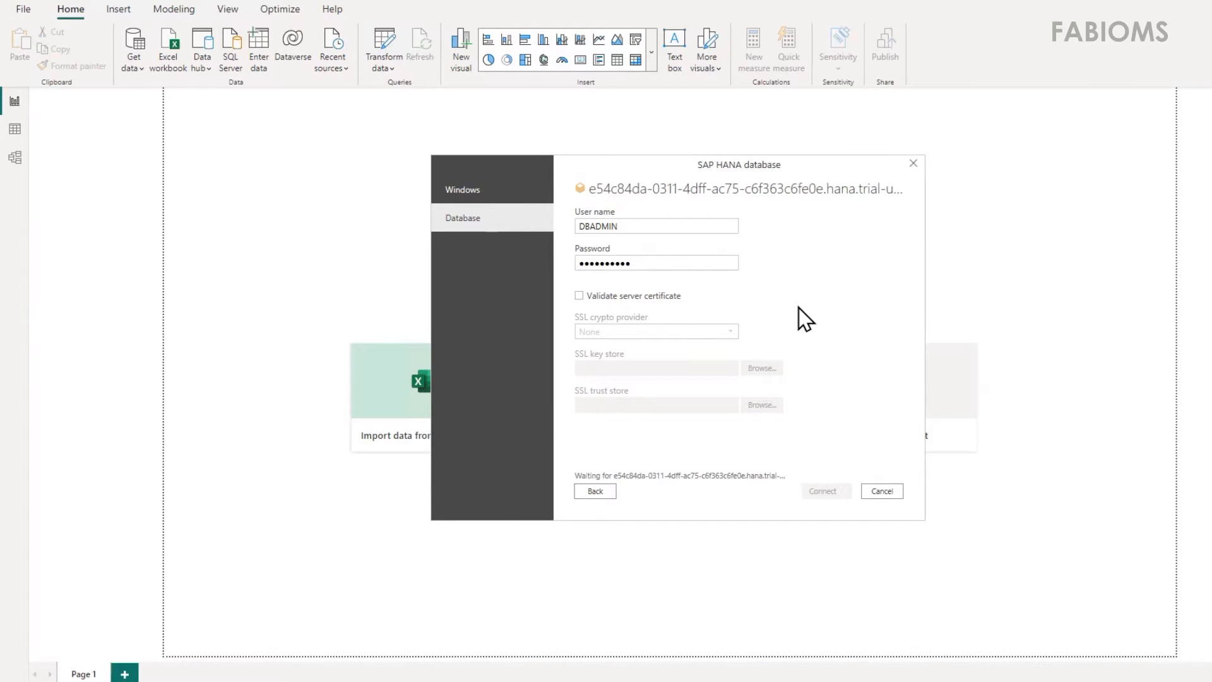
Step: Close the Navigator after checking its Contents folder and start another SAP HANA database connection
left_click(401, 211)
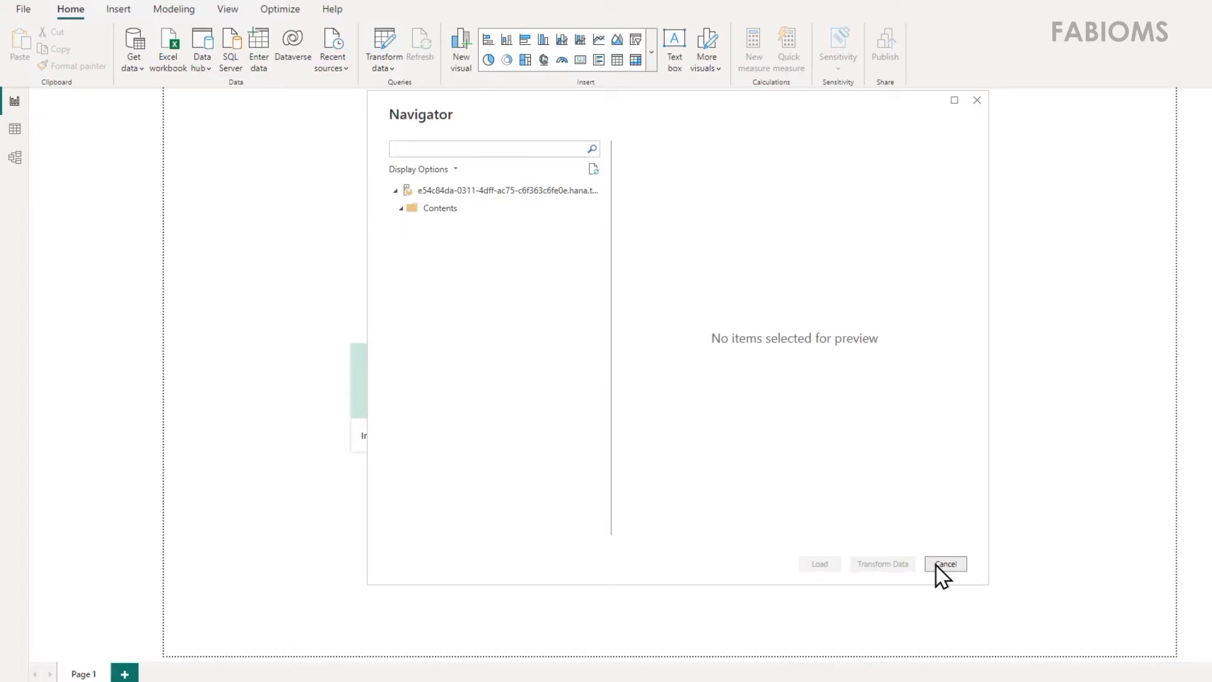
left_click(936, 565)
left_click(134, 64)
left_click(169, 372)
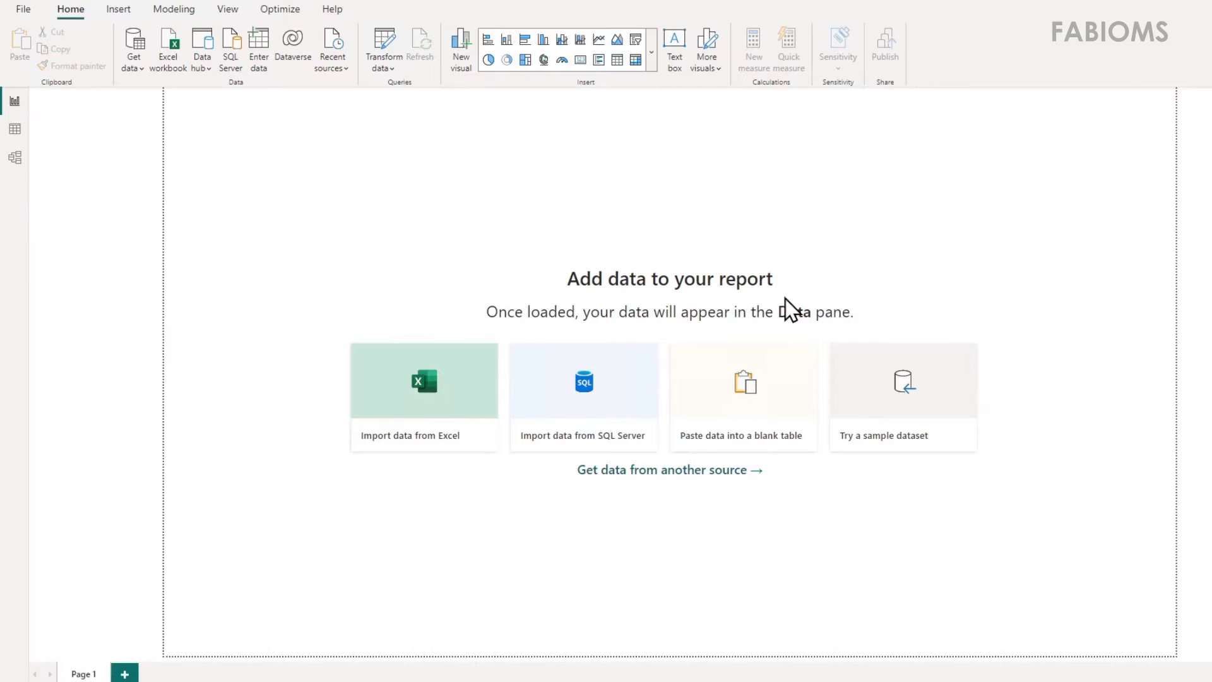
left_click(516, 231)
double_click(628, 420)
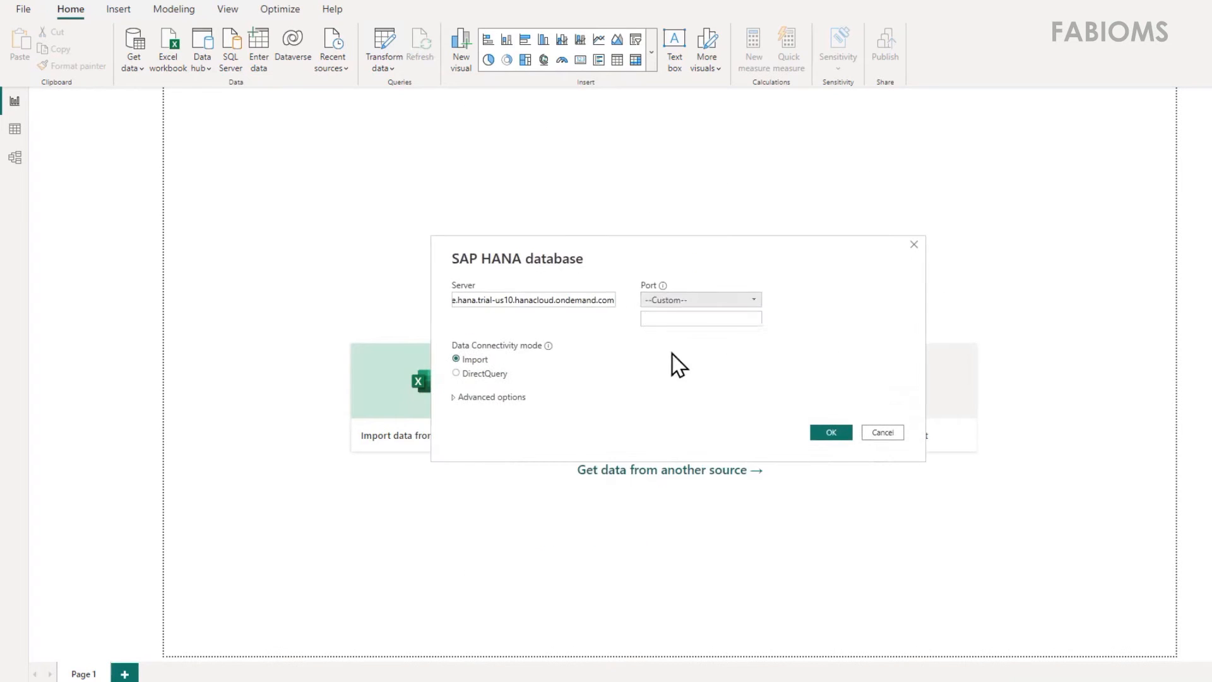
Step: Connect on custom port 443 with the SQL statement SELECT * FROM ENGAGEMENT and open the previewed data in Power Query Editor for transformation
left_click(678, 319)
type("443")
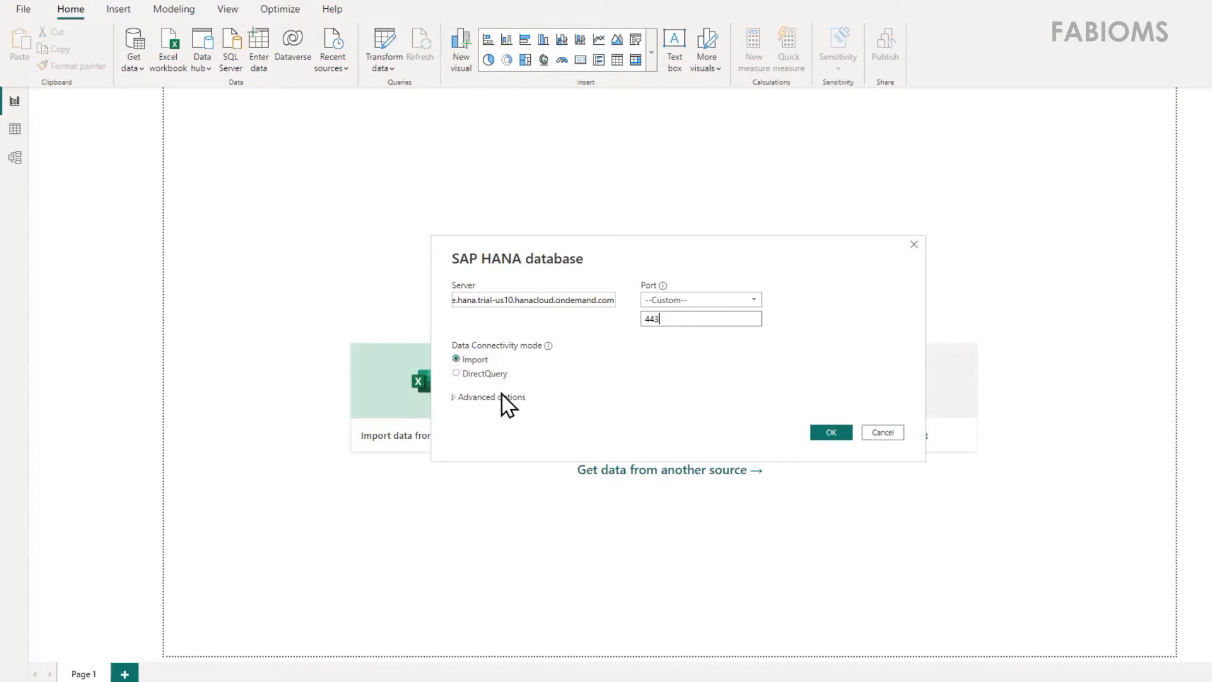
left_click(472, 399)
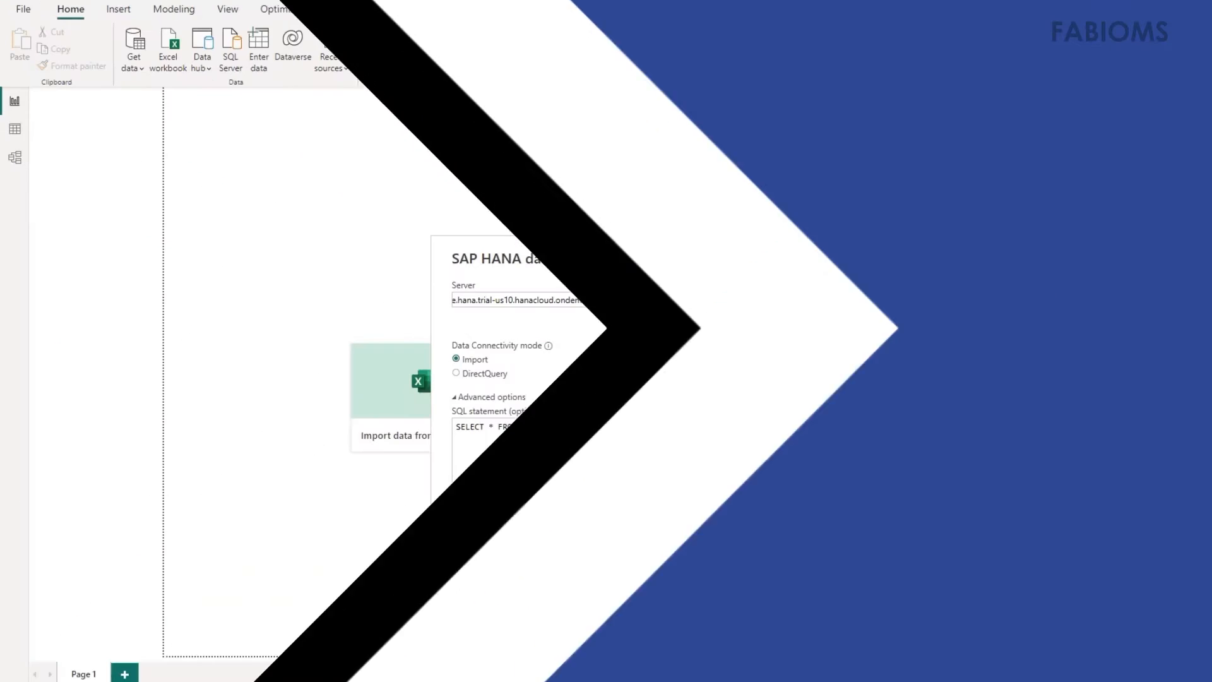
left_click(827, 532)
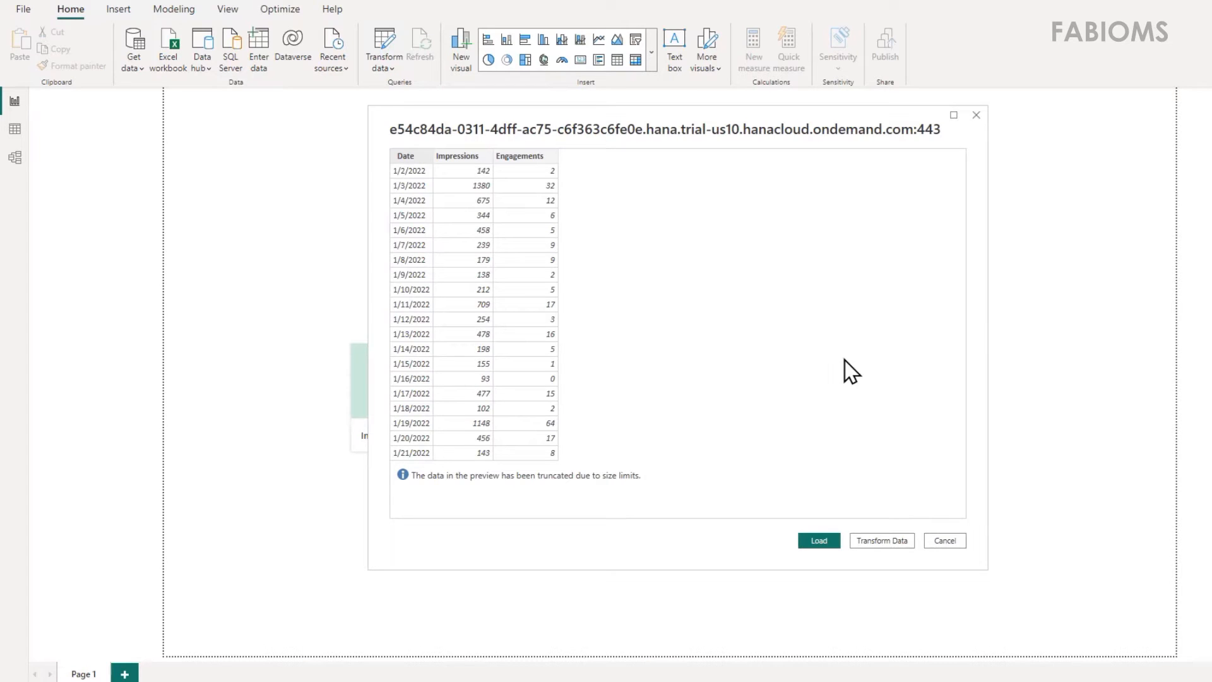
left_click(861, 540)
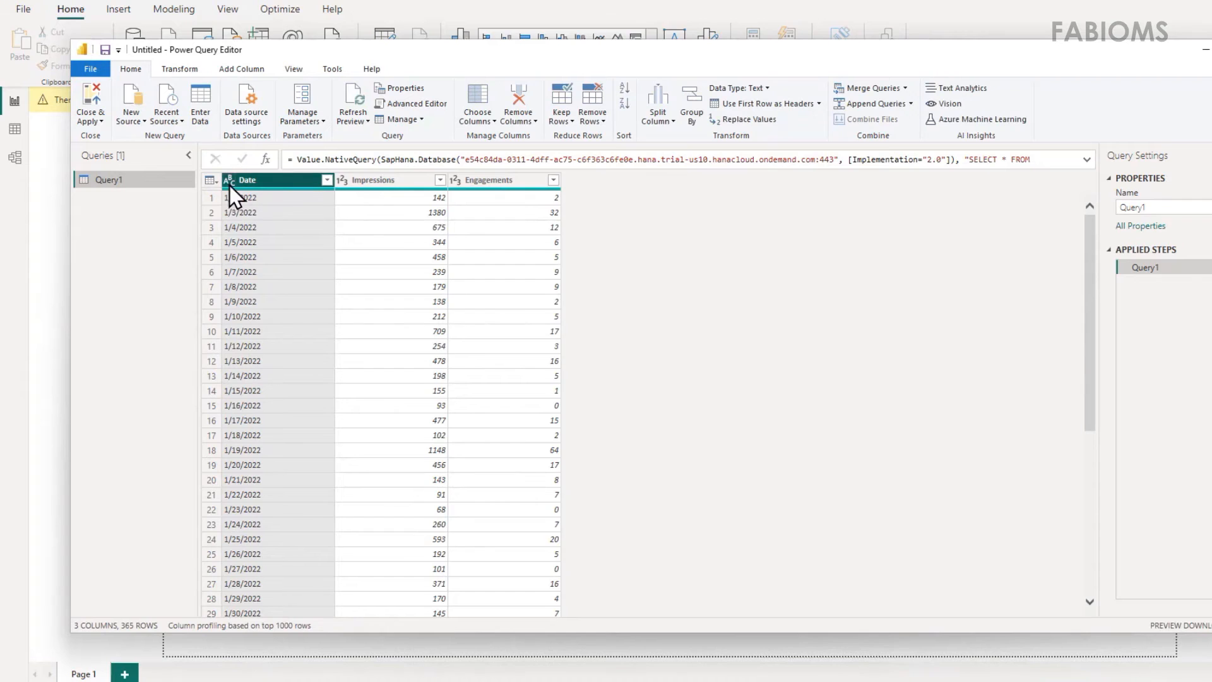
Step: Change the data type of the Date column to Date
left_click(229, 179)
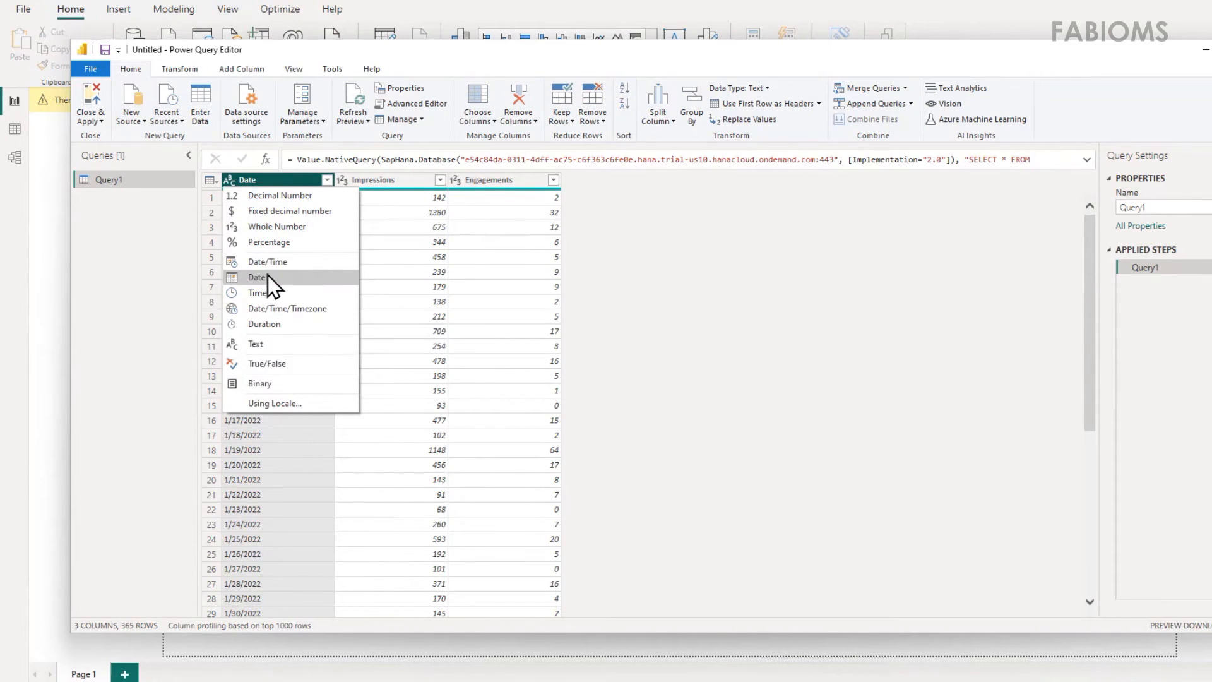
left_click(310, 278)
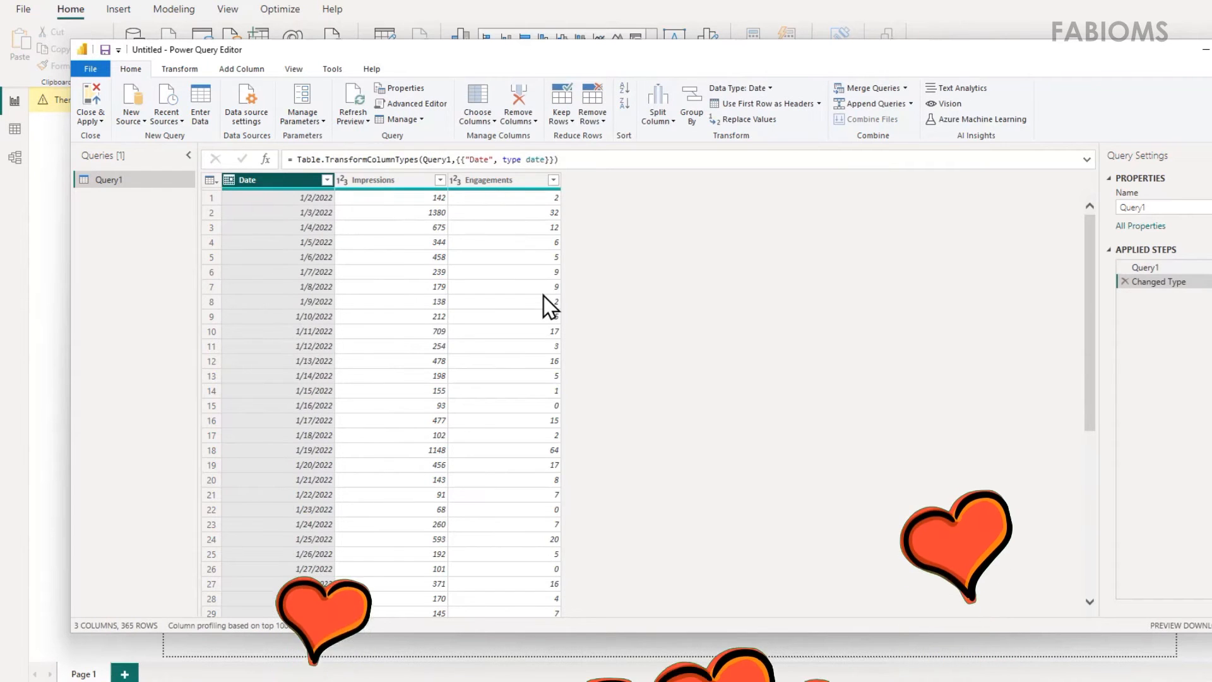
Step: Examine the full native query formula of the Query1 step, including its SapHana.Database source and EnableFolding option, and return to the Changed Type step
left_click(1199, 270)
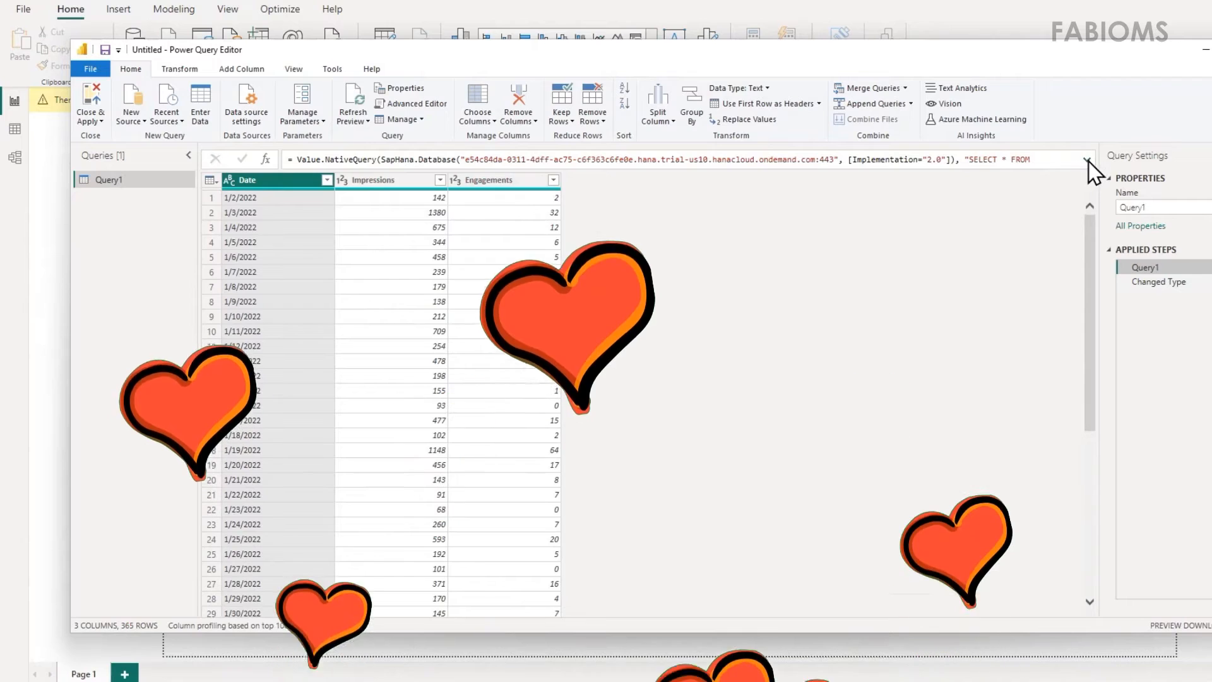
left_click(1087, 160)
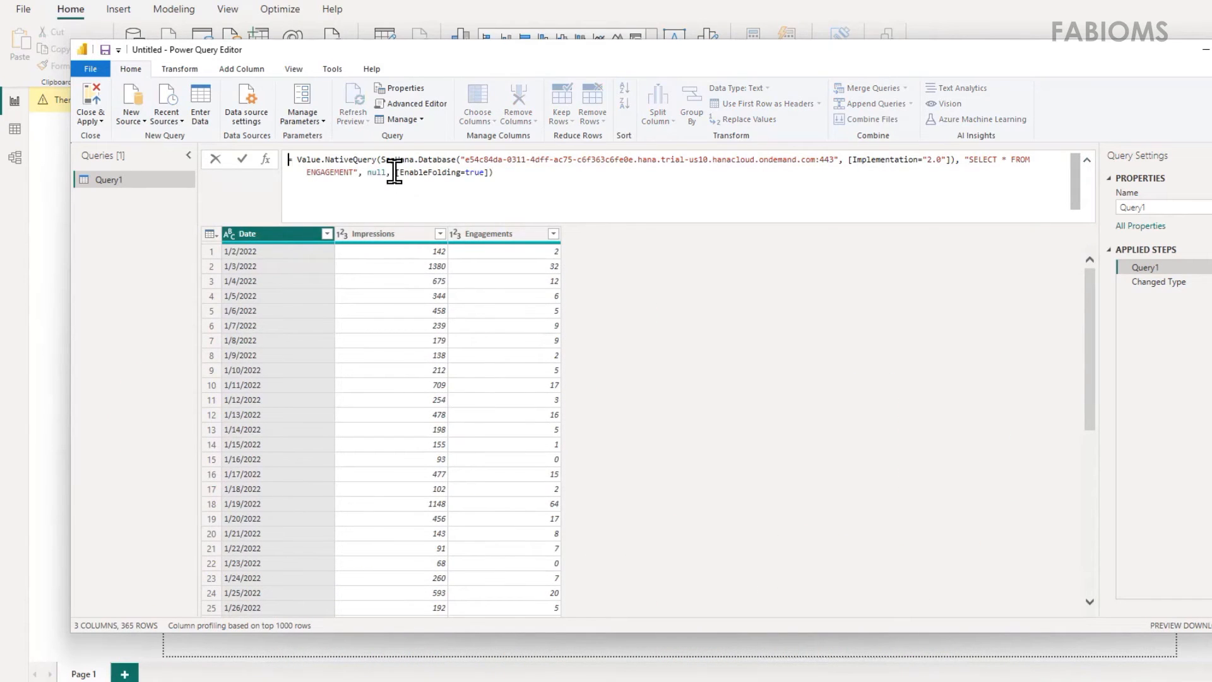
left_click_drag(380, 160, 457, 160)
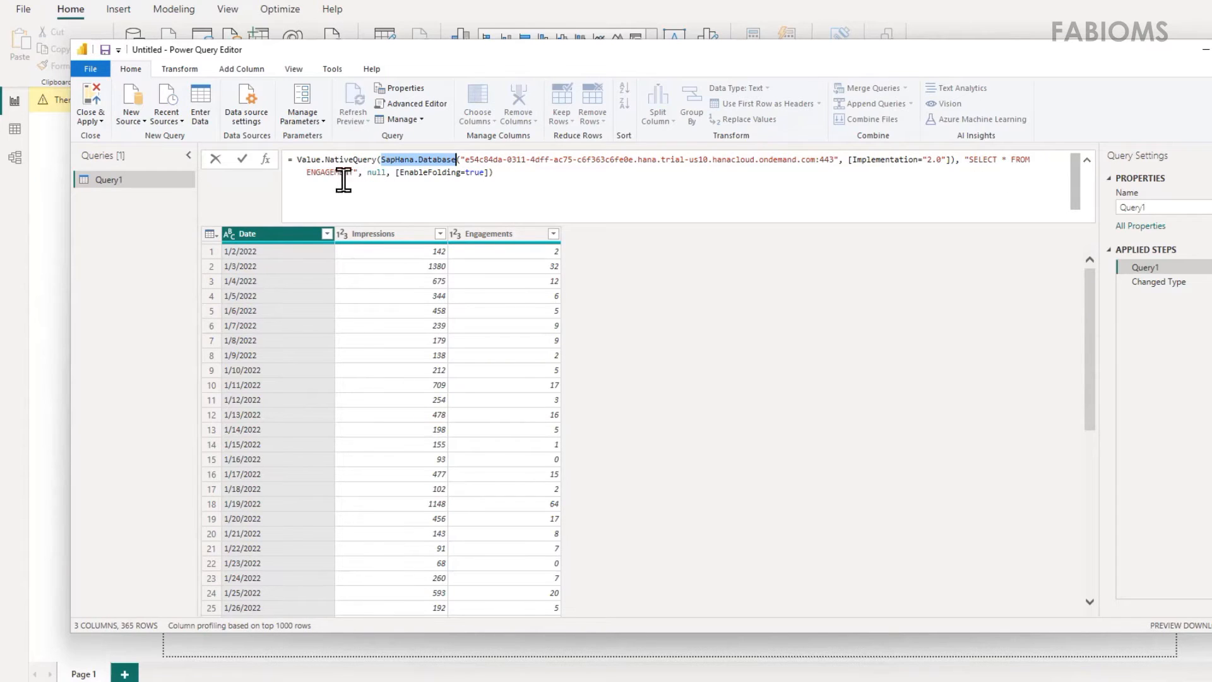
left_click(404, 172)
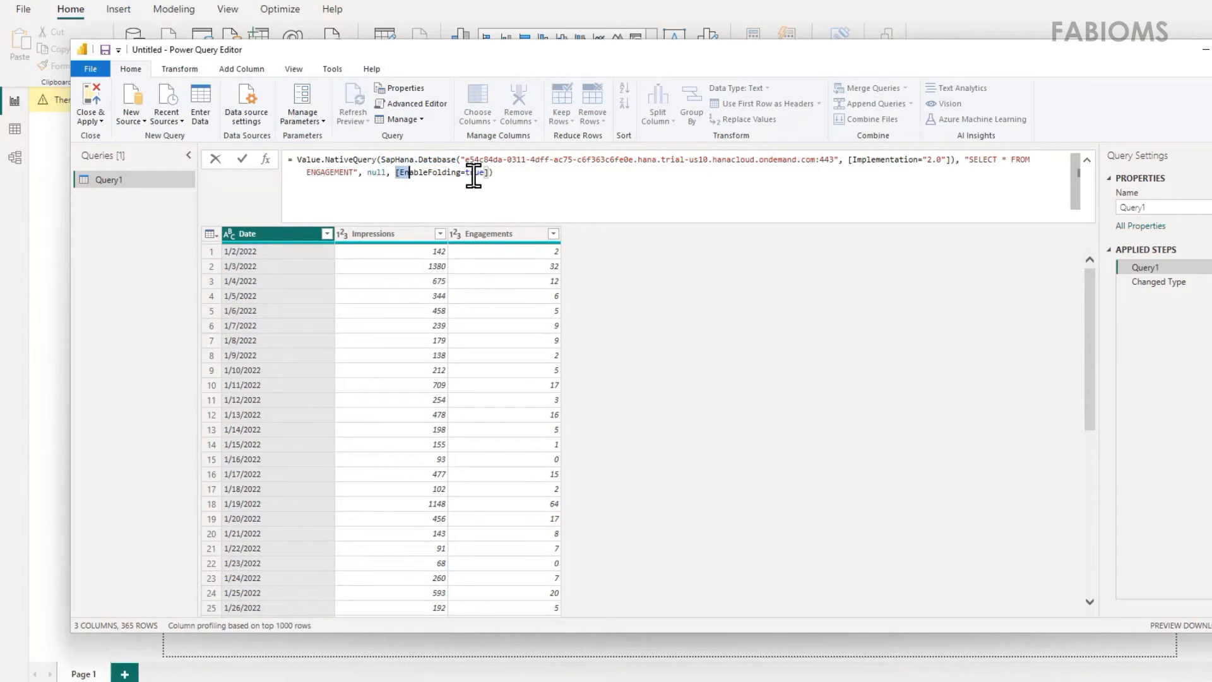
left_click(1180, 284)
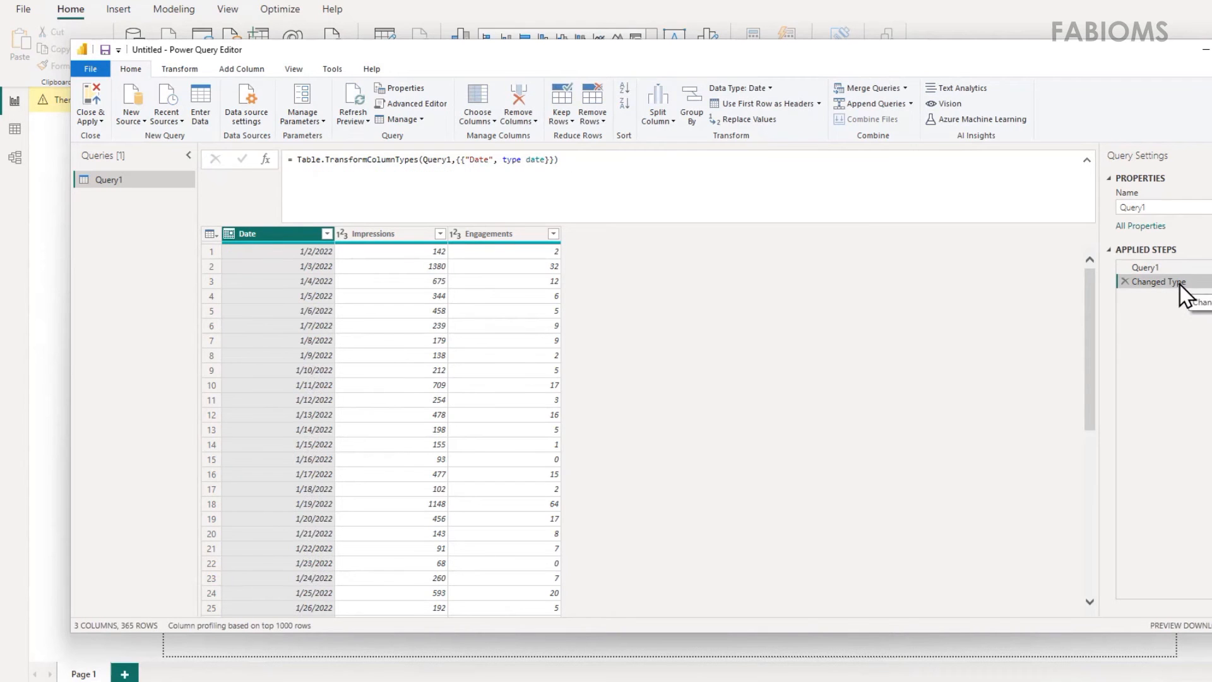
Step: Rename the query as ENGAGEMENT and apply the changes to load it into the report
left_click(1130, 207)
type("ENGAGEMENT")
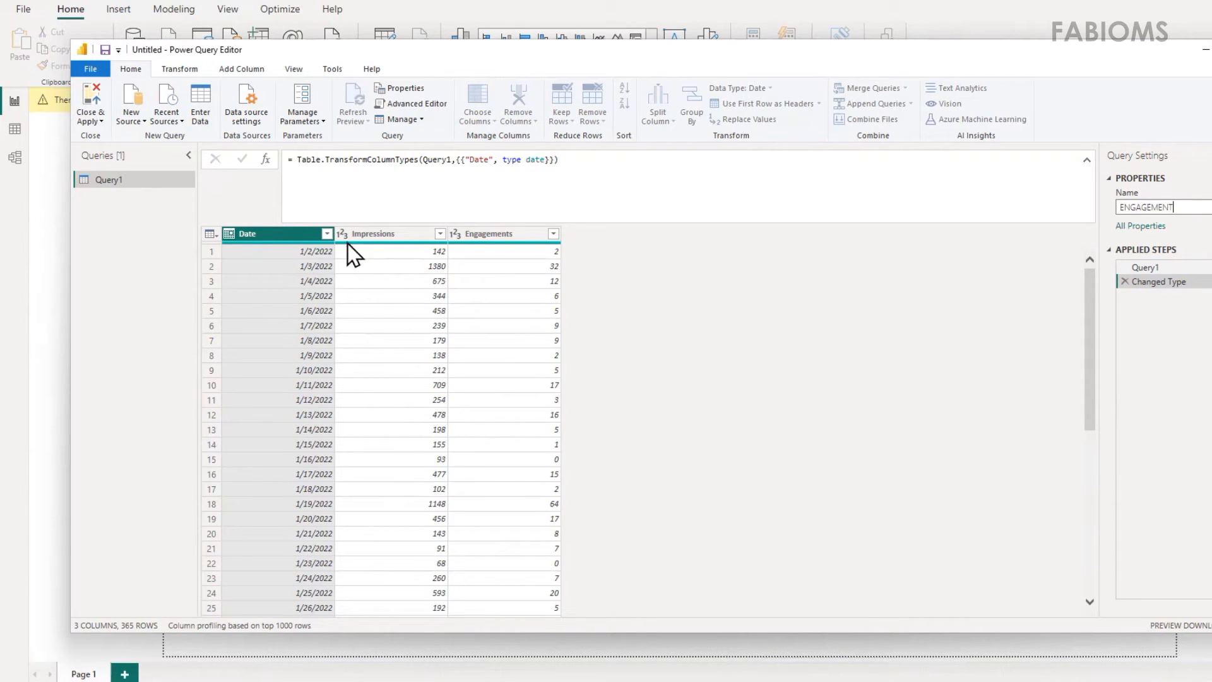
left_click(89, 89)
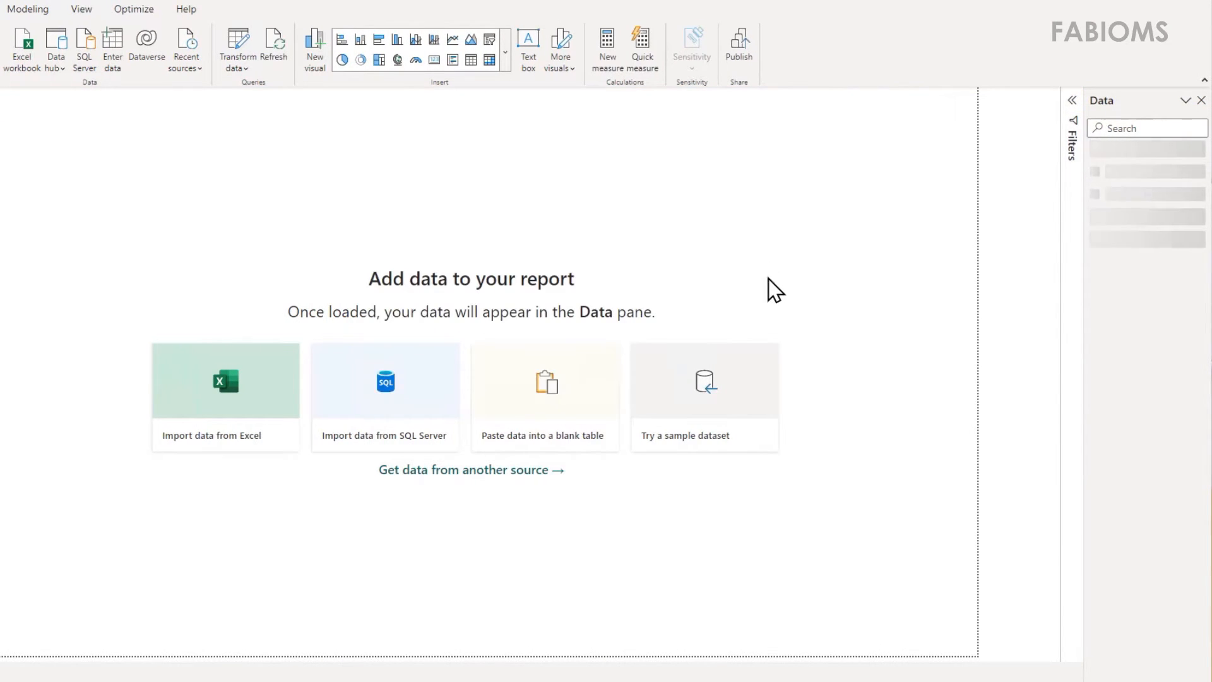
Step: Expand the ENGAGEMENT table and its Date field, and place Impressions on the report canvas as a card visual
left_click(1092, 153)
left_click(1103, 170)
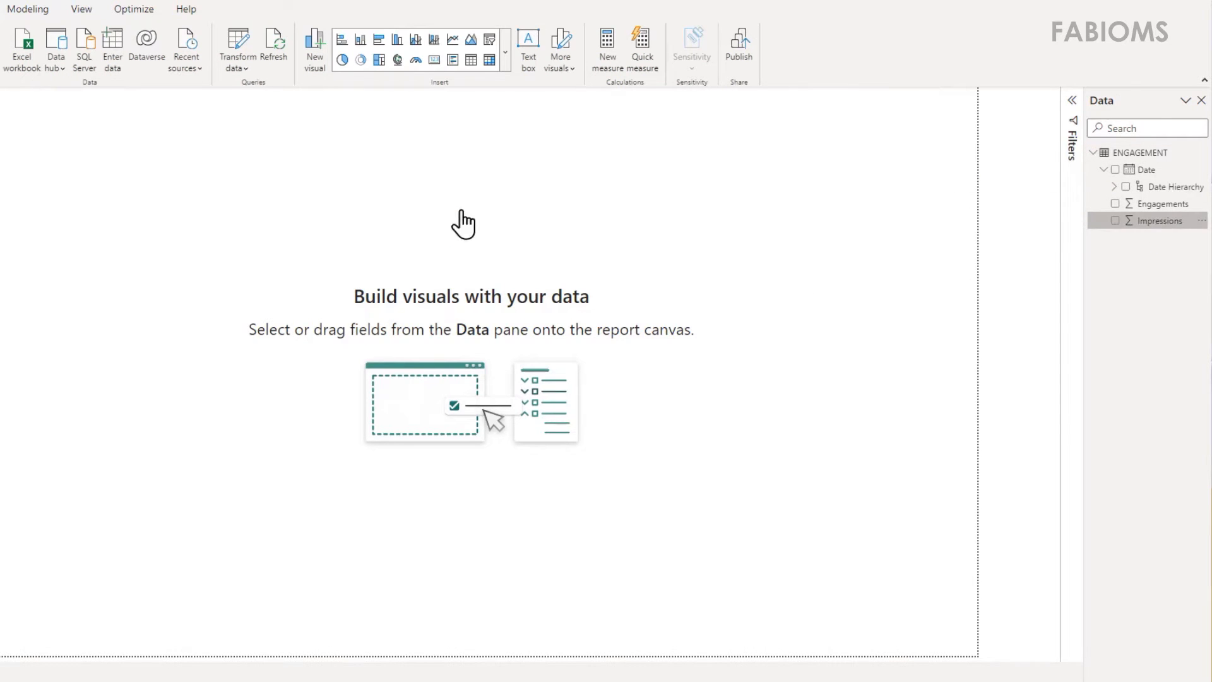
left_click_drag(464, 224, 436, 303)
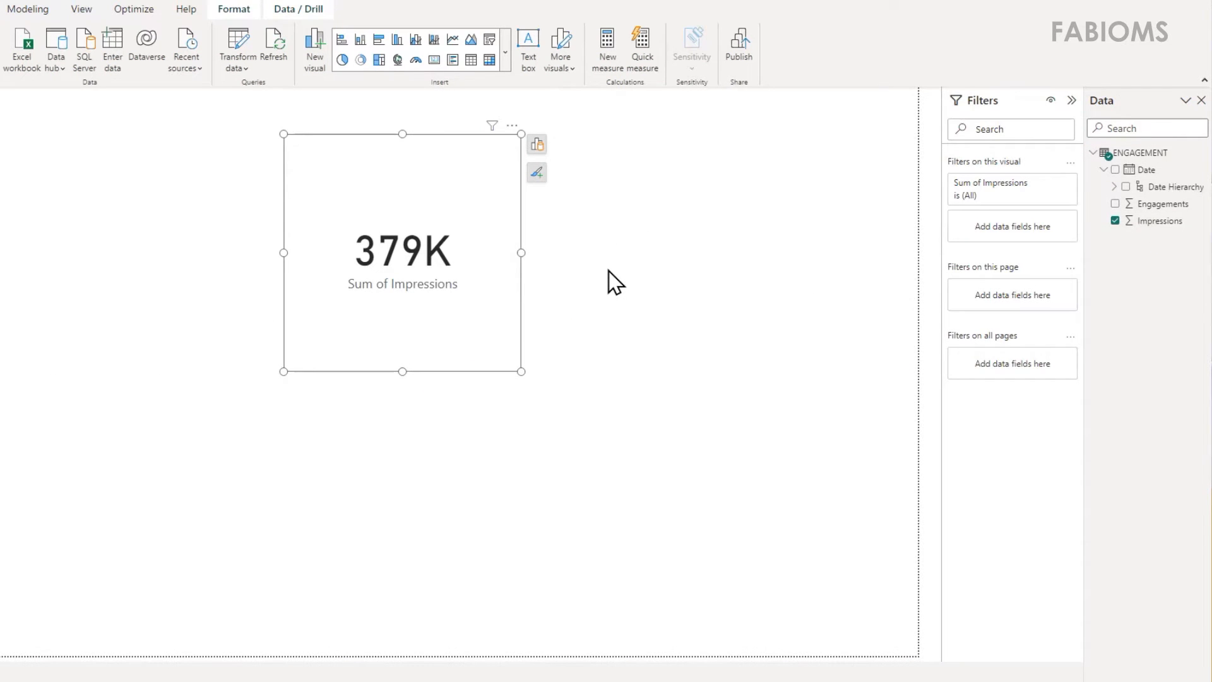
left_click(537, 144)
left_click(627, 298)
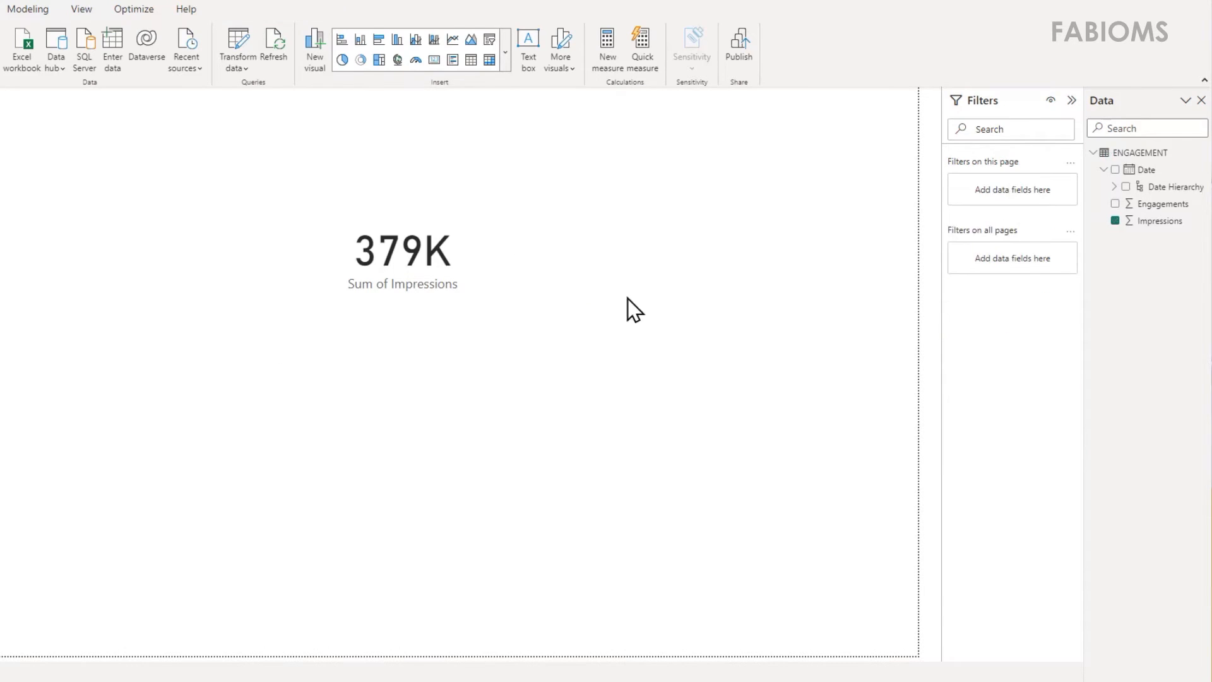
Step: Save the report in the Datasources folder as FABIOMS_LINKEDIN_SAPHANA
key("ctrl+s")
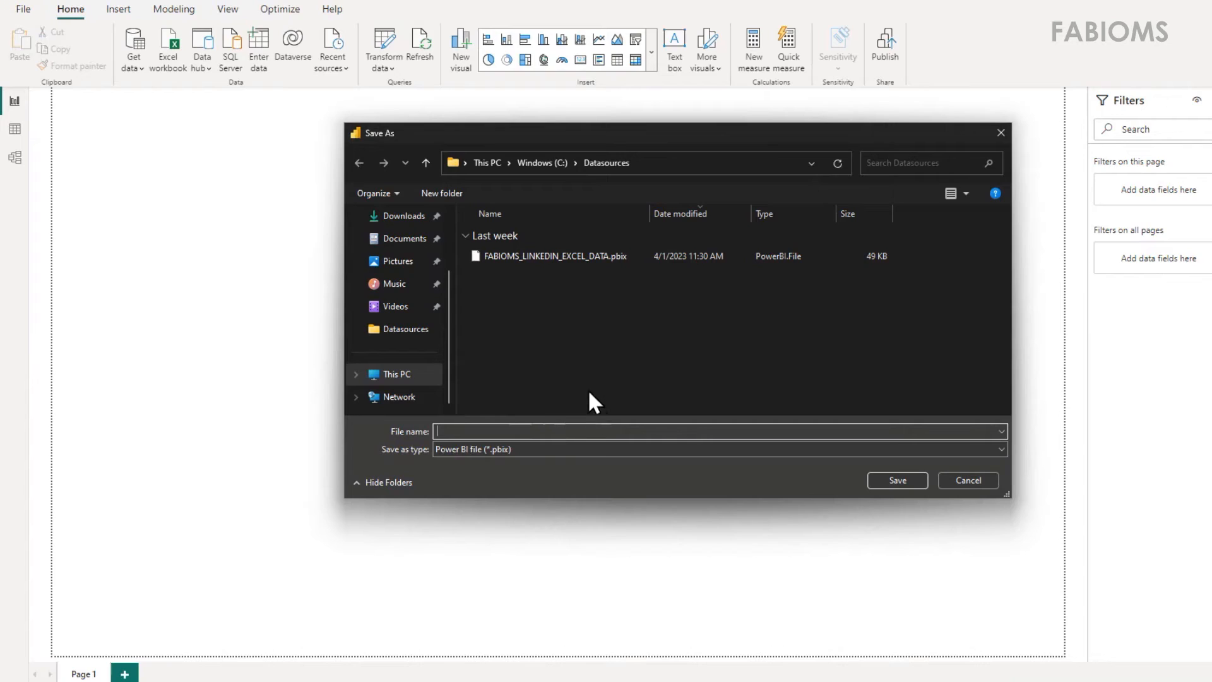
type("FABIOMS_LINKE")
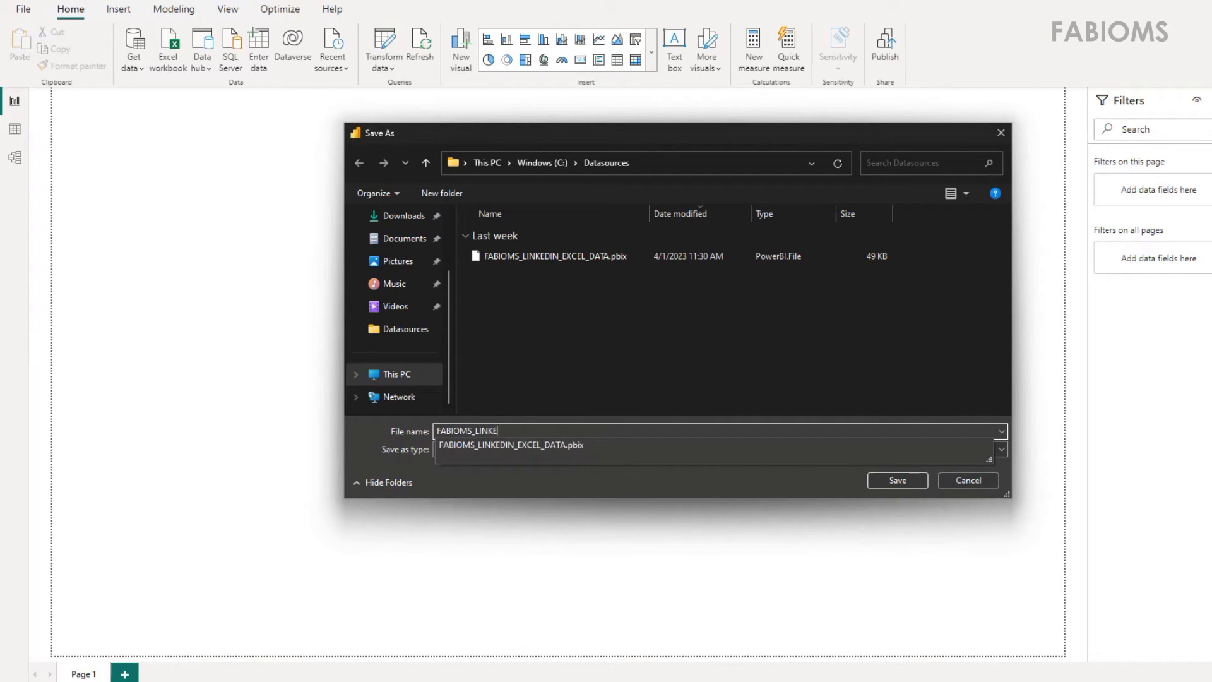
type("DIN_SAPHA")
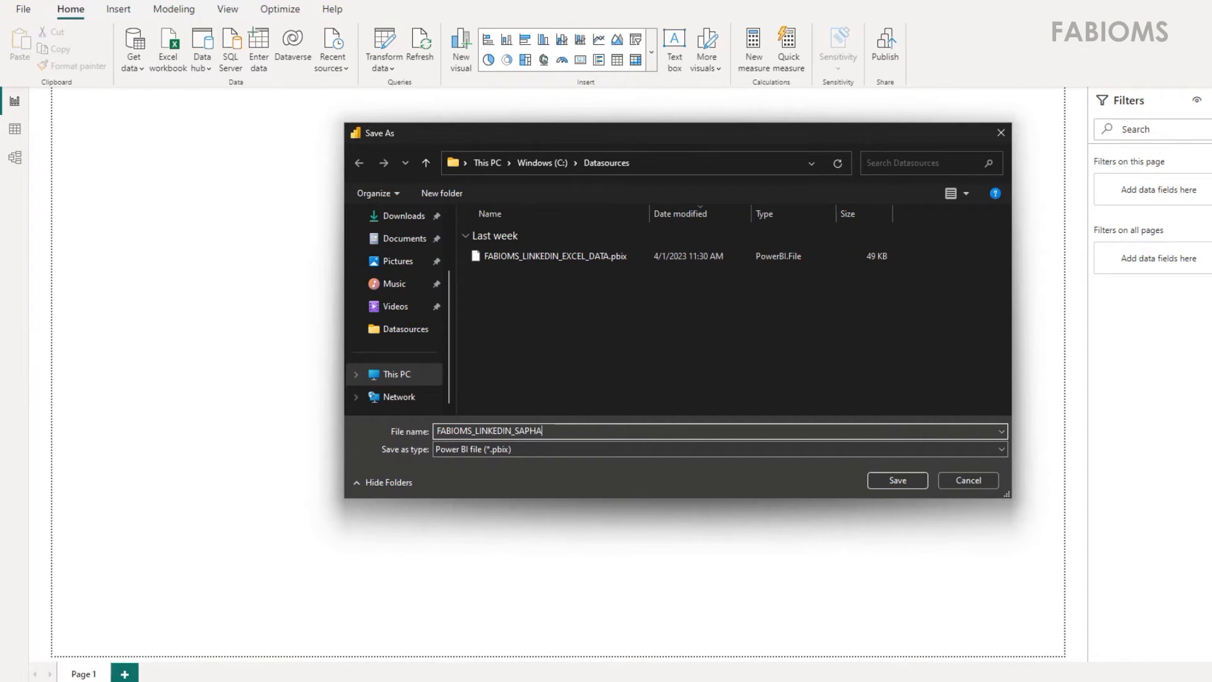
type("NA")
left_click(899, 480)
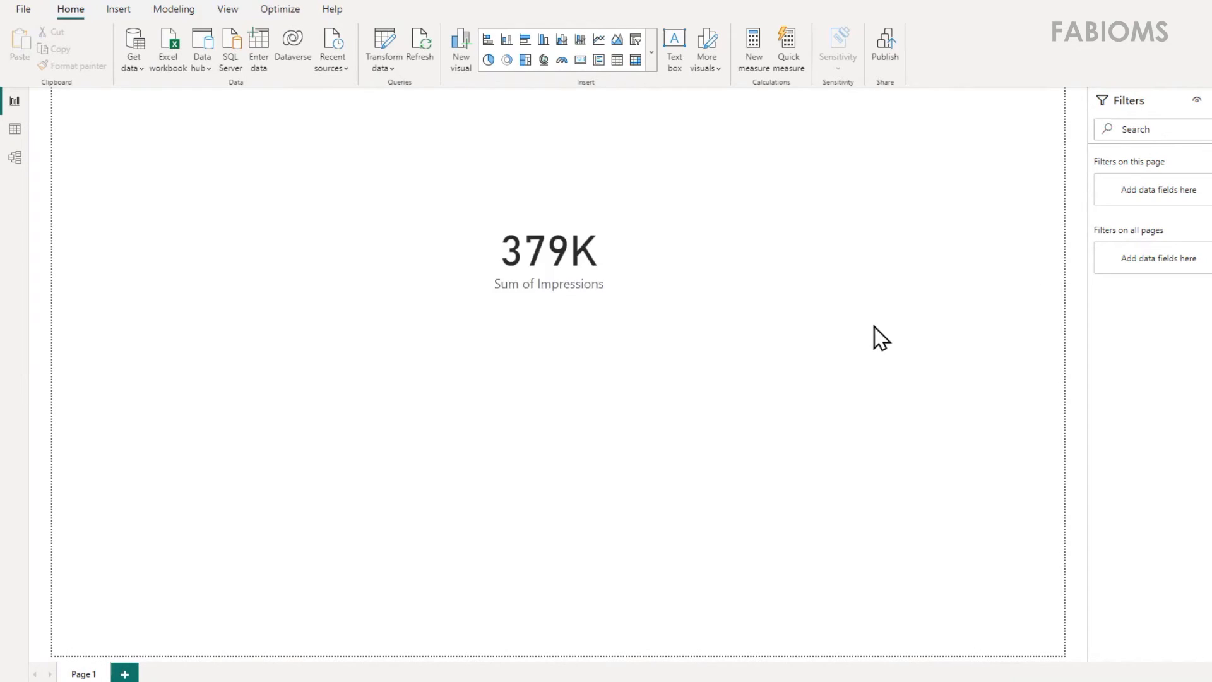
Step: Publish the report to the DataAnalytics workspace
left_click(884, 53)
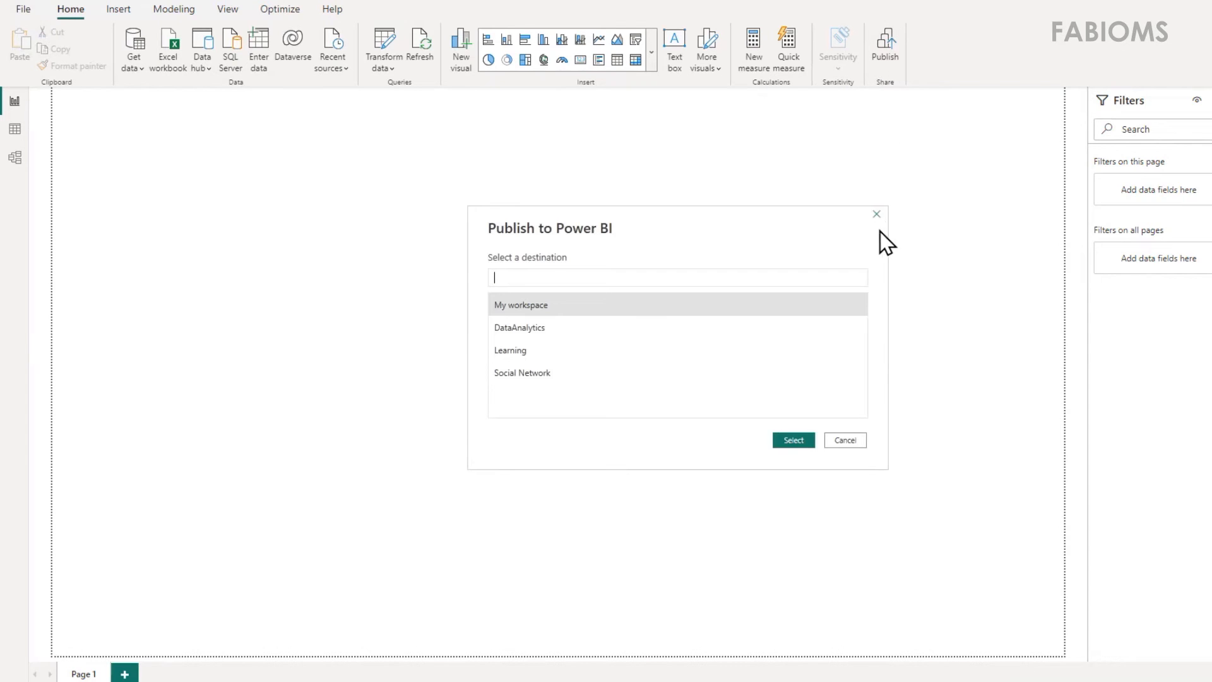
left_click(569, 327)
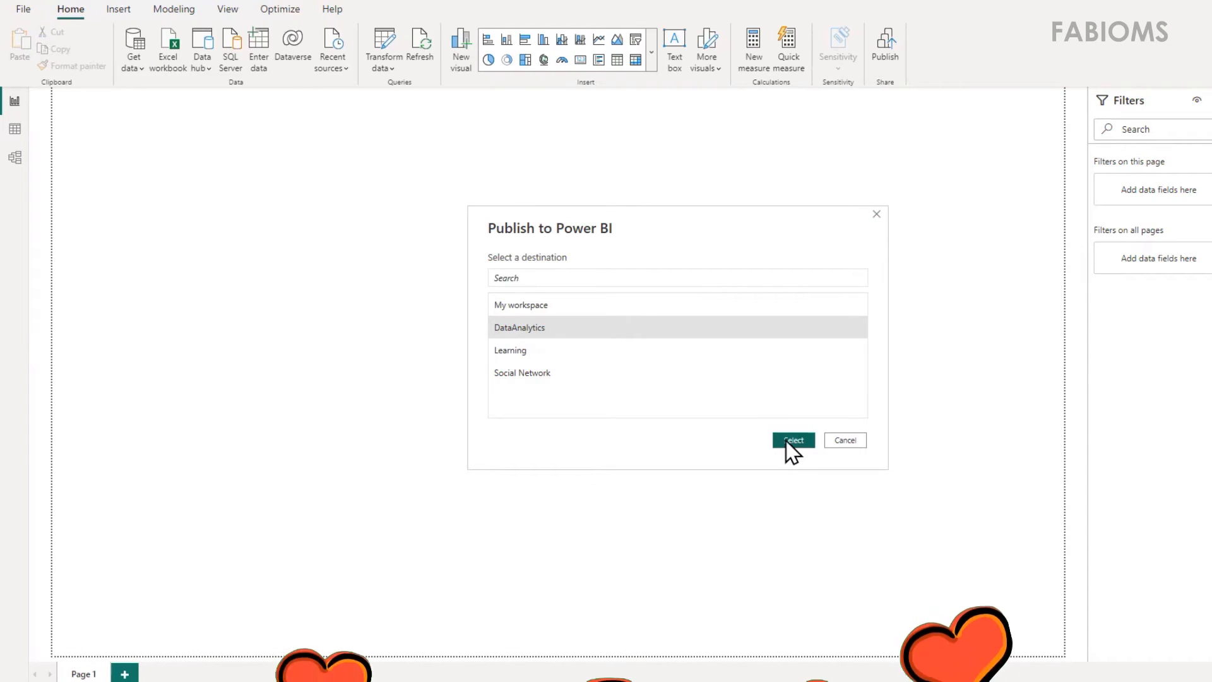
left_click(792, 440)
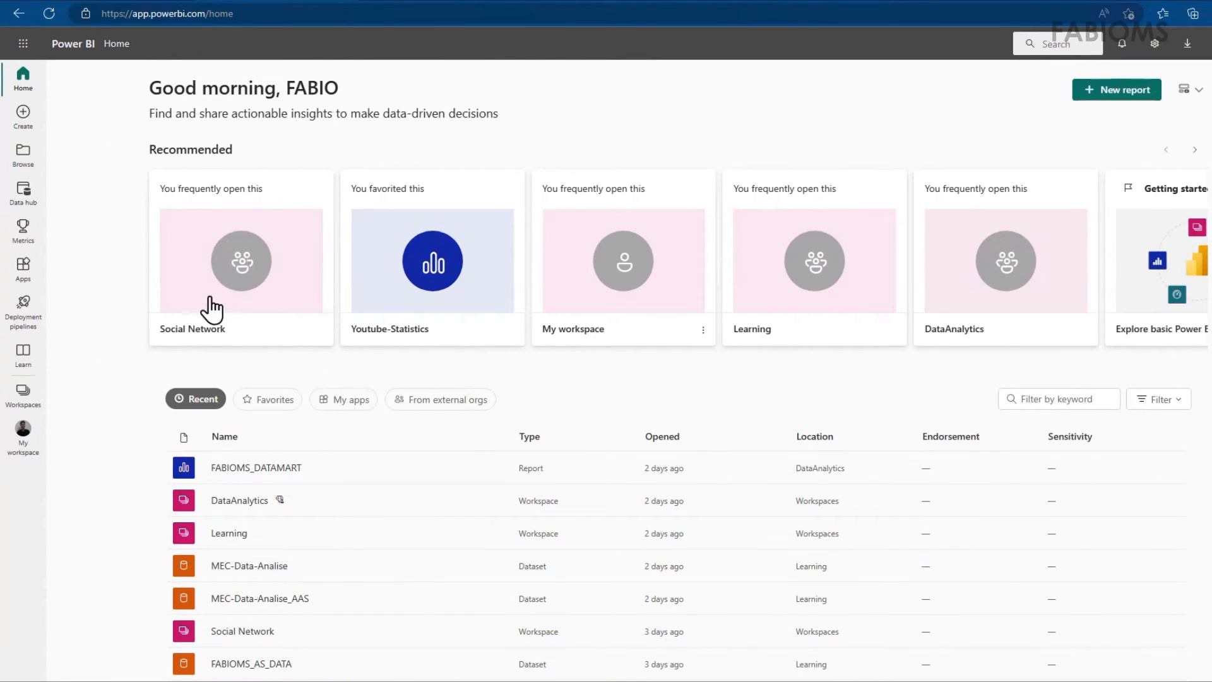
Step: In the Power BI service, open the FABIOMS_LINKEDIN_SAPHANA dataset in the DataAnalytics workspace and show its refresh options
left_click(21, 395)
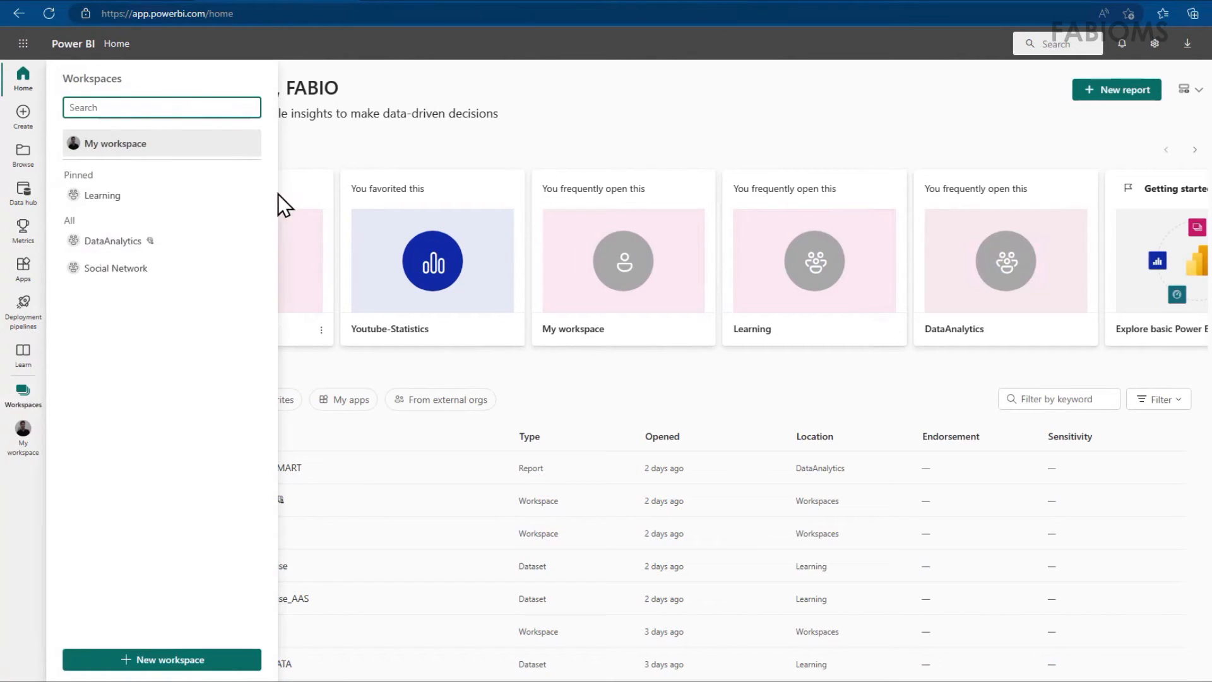
left_click(114, 243)
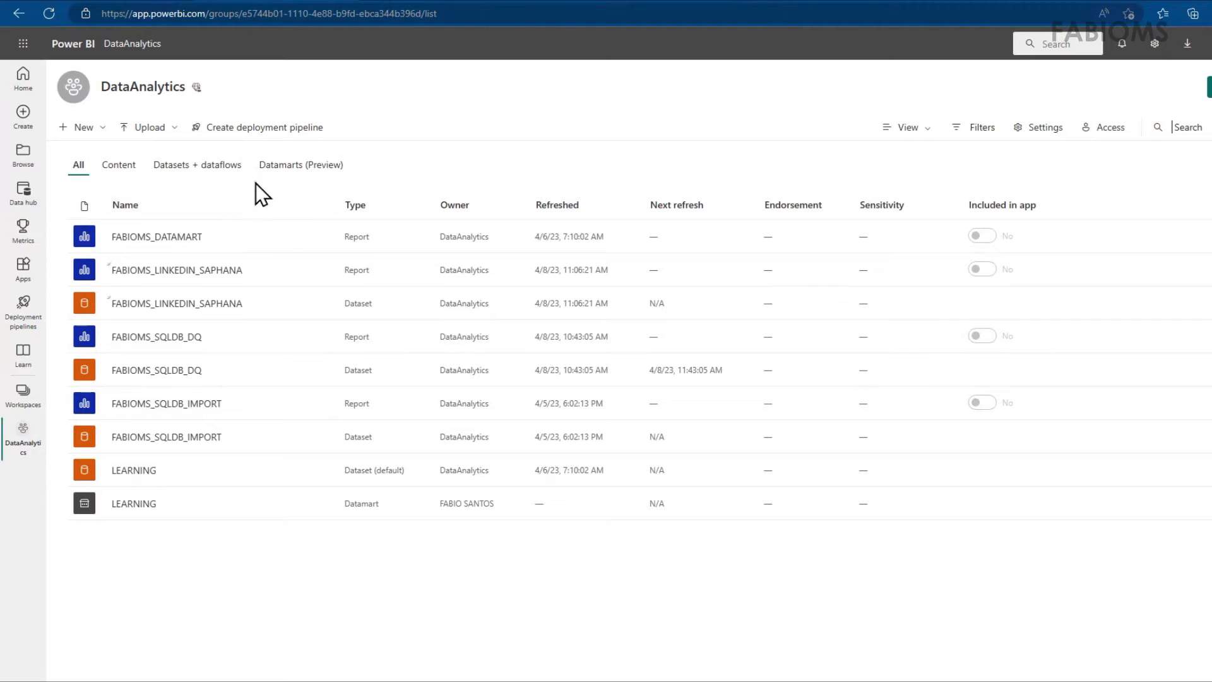
left_click(189, 306)
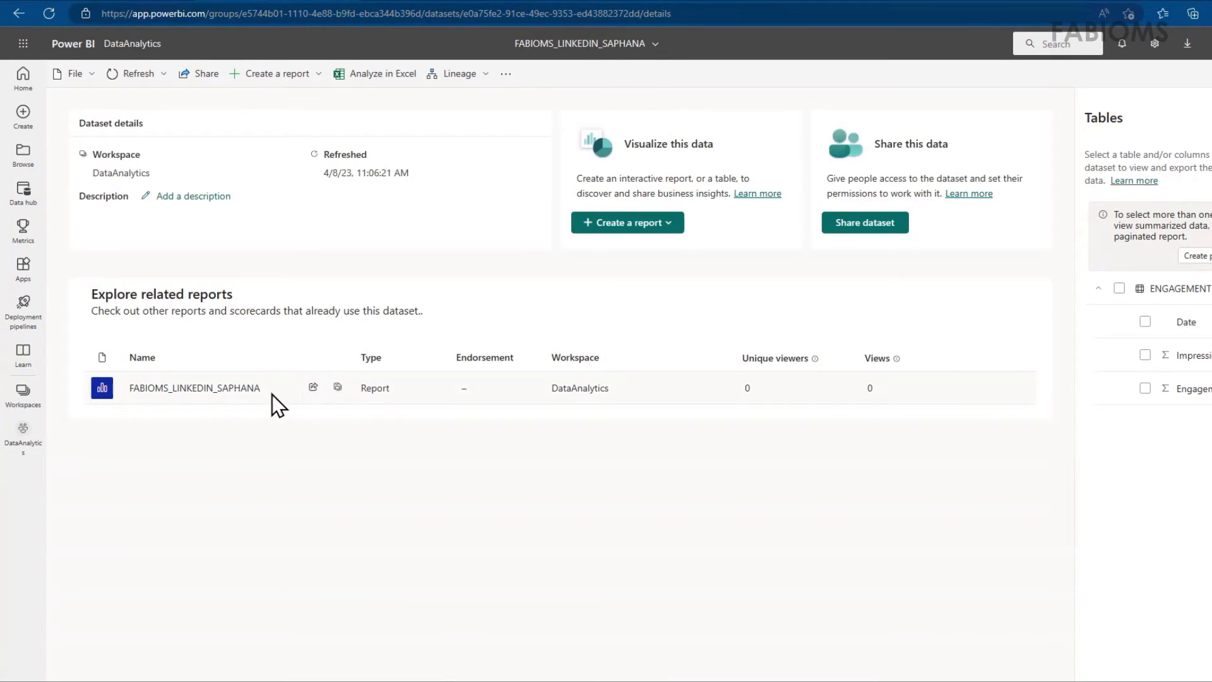
left_click(156, 79)
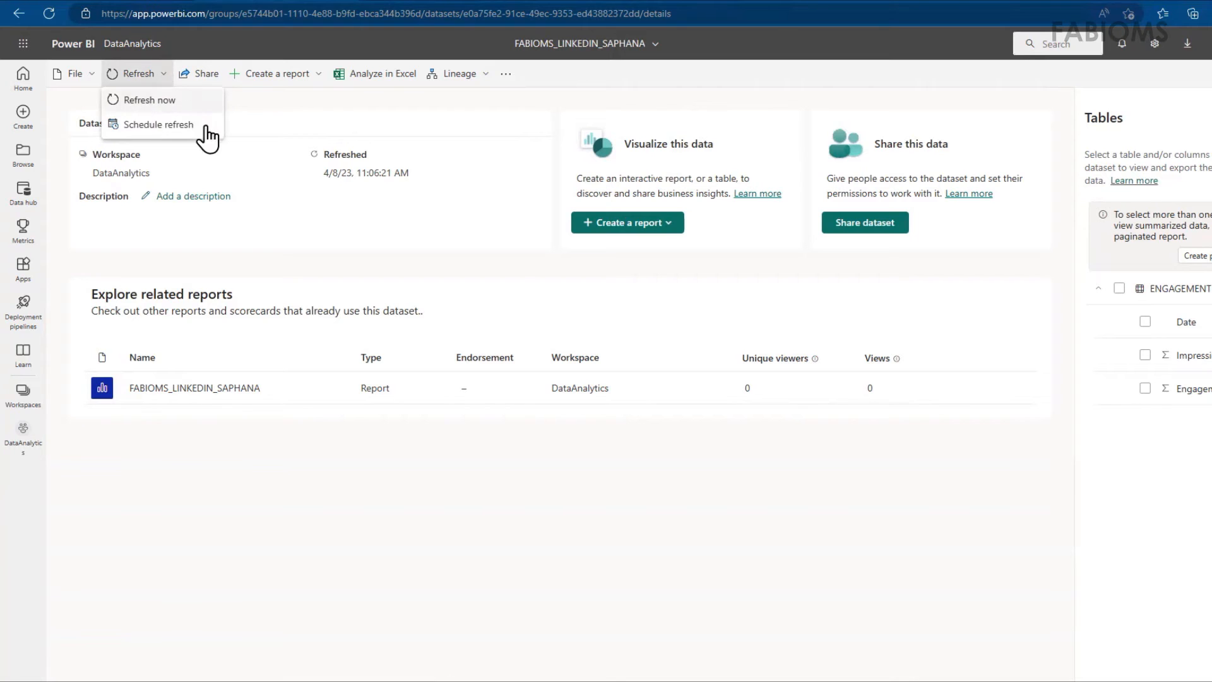